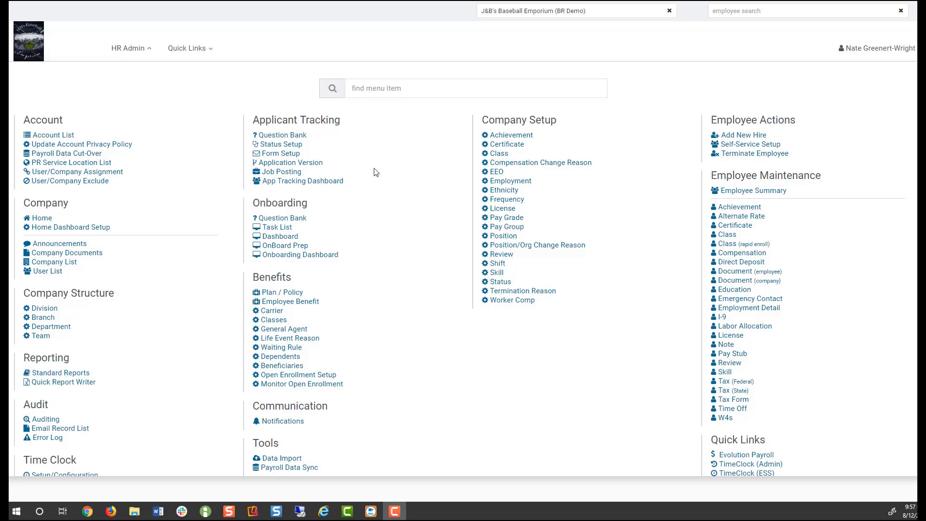
Open the HR Generalist record from the applicant tracking application versions
{"action": "left_click", "coordinate": [317, 163]}
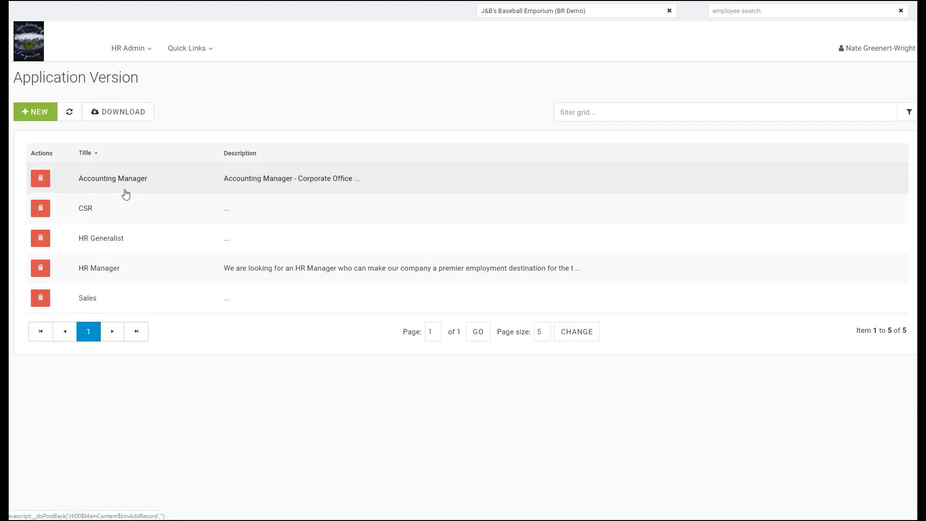
{"action": "left_click", "coordinate": [151, 240]}
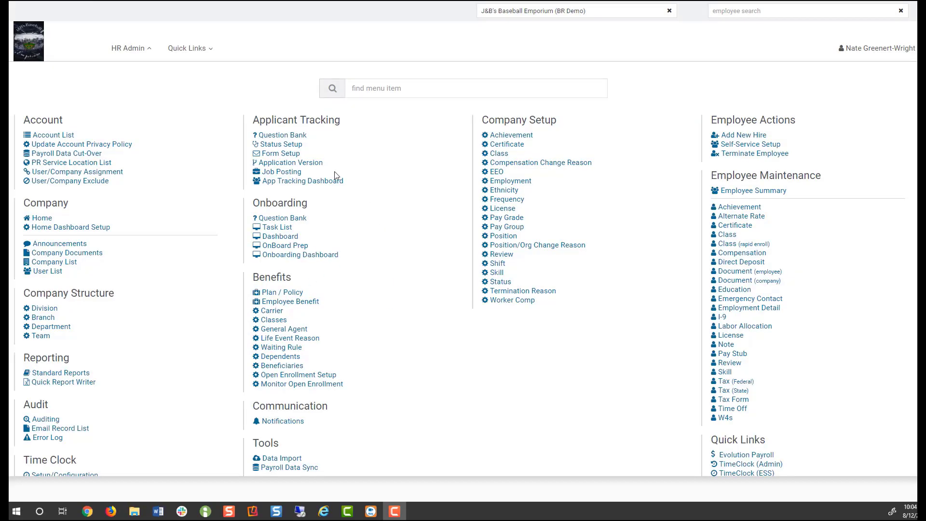
Open the HR Generalist job posting and highlight its full job posting link
{"action": "left_click", "coordinate": [295, 171]}
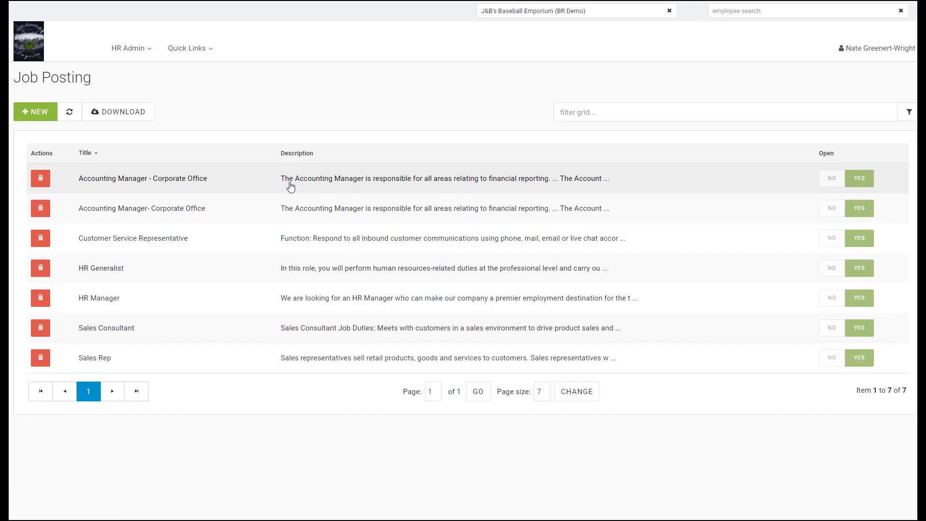
{"action": "left_click", "coordinate": [272, 272]}
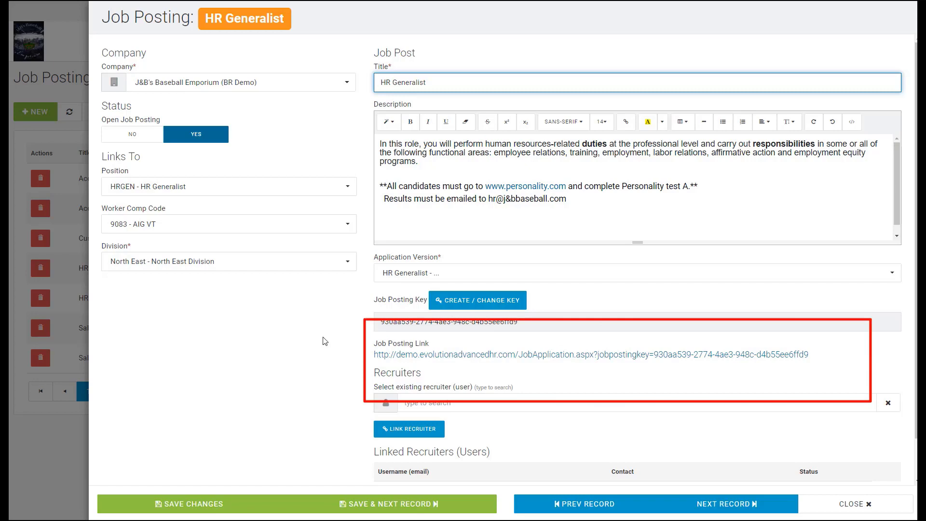
{"action": "mouse_move", "coordinate": [810, 356]}
{"action": "left_mouse_down"}
{"action": "mouse_move", "coordinate": [675, 368]}
{"action": "mouse_move", "coordinate": [598, 355]}
{"action": "mouse_move", "coordinate": [372, 355]}
{"action": "left_mouse_up"}
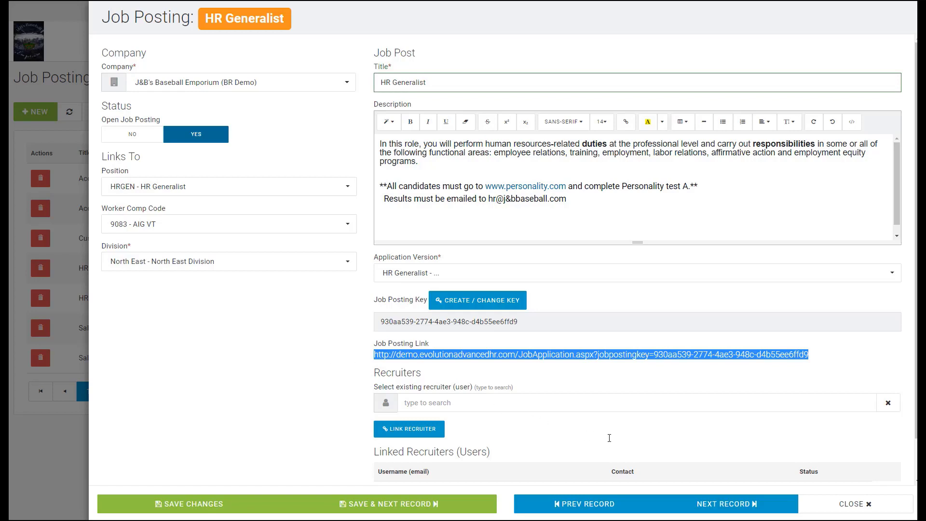
{"action": "scroll", "coordinate": [610, 441], "scroll_direction": "down", "scroll_amount": 1}
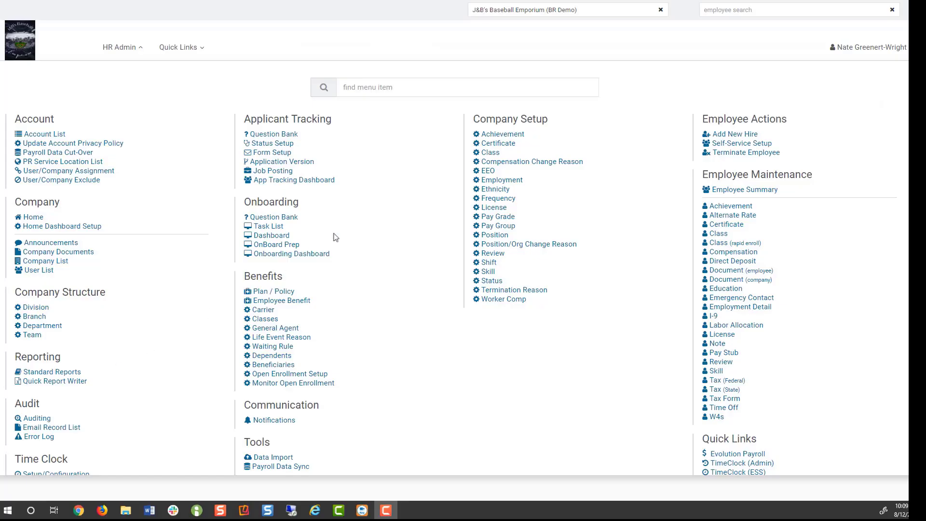
From the applicant tracking dashboard, open the first applicant's status change form and view the available statuses without choosing one
{"action": "left_click", "coordinate": [319, 184]}
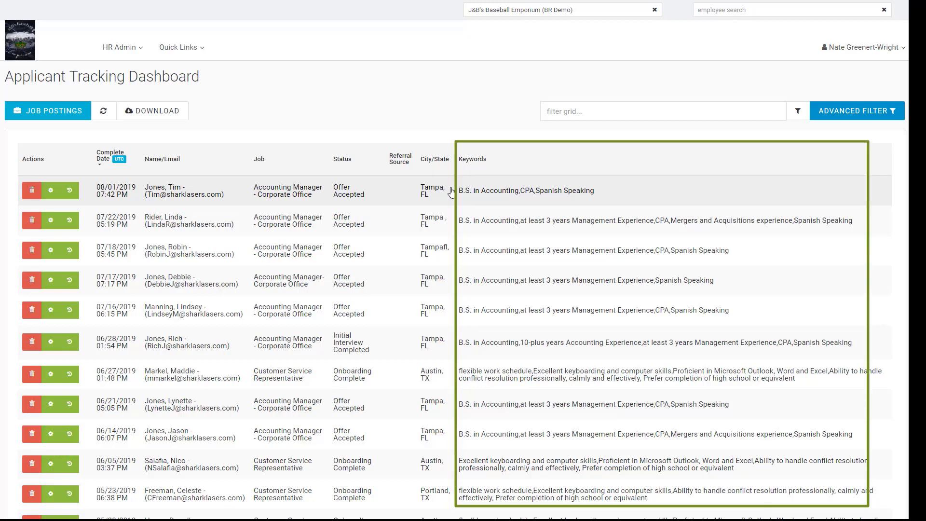
{"action": "left_click", "coordinate": [60, 191]}
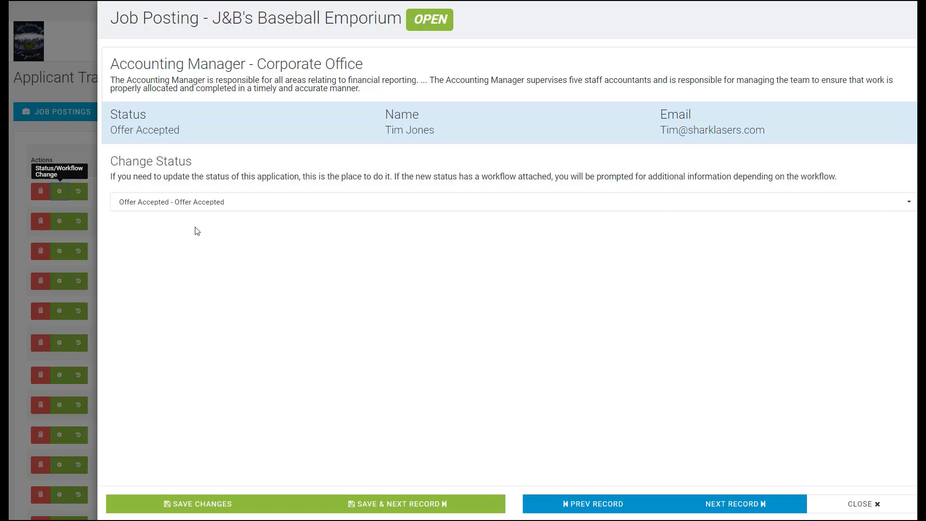
{"action": "left_click", "coordinate": [190, 206]}
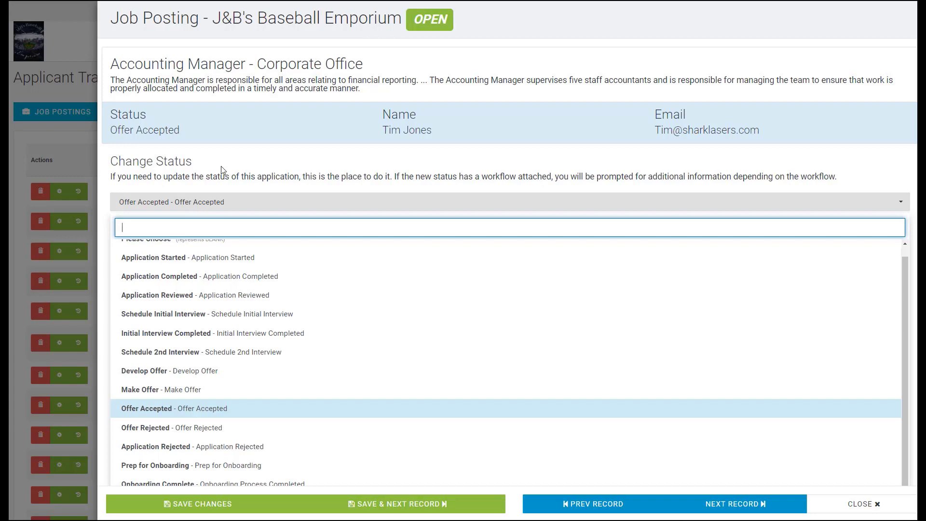
{"action": "left_click", "coordinate": [232, 161]}
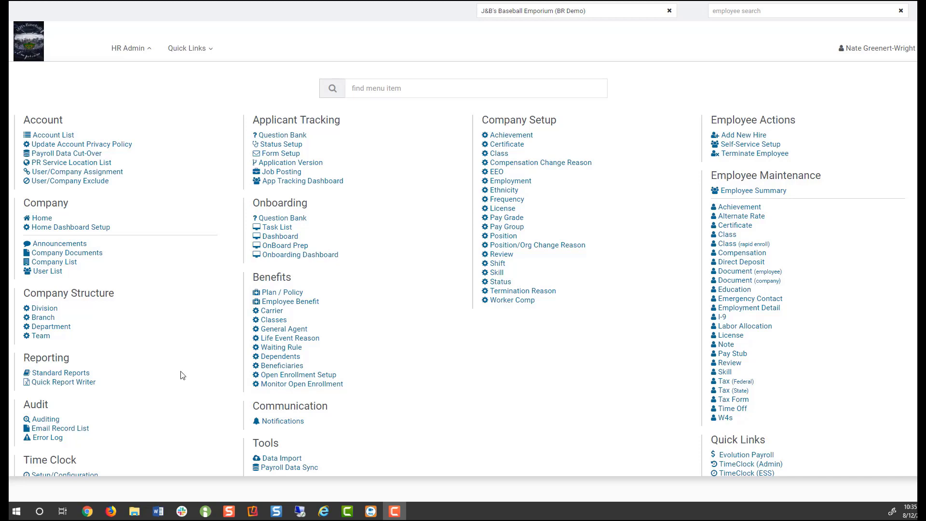
Open the administrative assistant onboarding task list and review its included steps, down to the company documents
{"action": "left_click", "coordinate": [288, 228]}
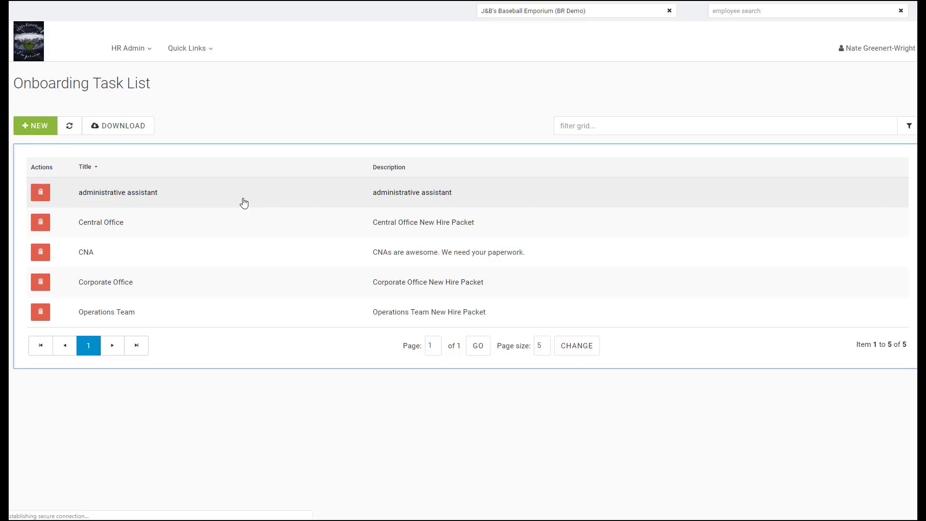
{"action": "left_click", "coordinate": [244, 202]}
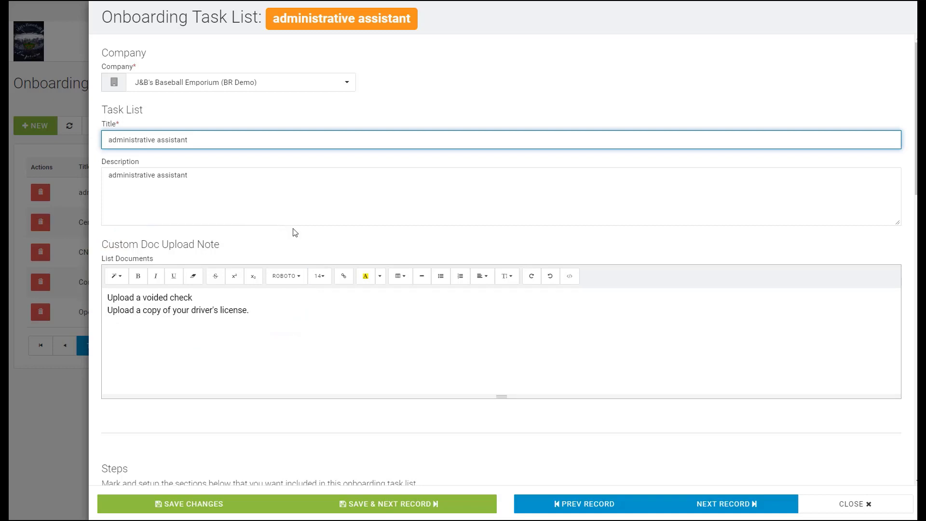
{"action": "scroll", "coordinate": [292, 231], "scroll_direction": "down", "scroll_amount": 4}
{"action": "scroll", "coordinate": [335, 275], "scroll_direction": "down", "scroll_amount": 1}
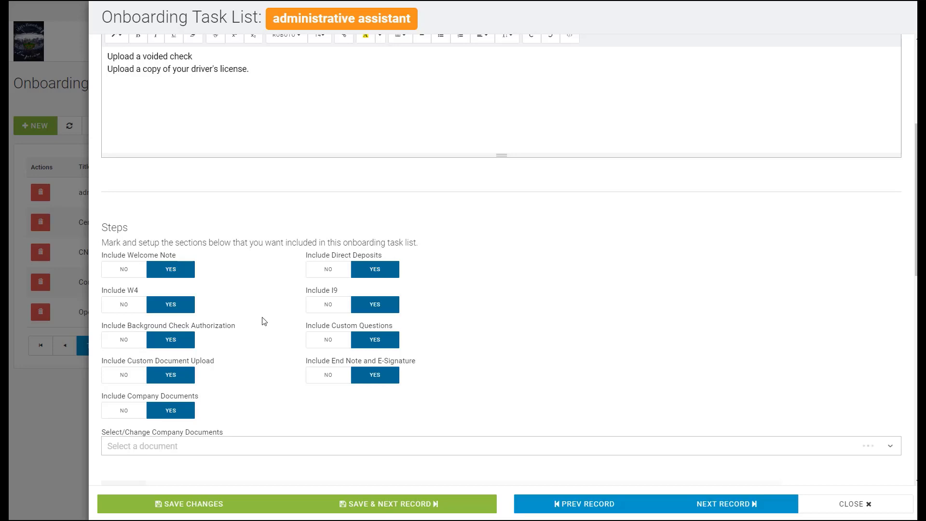
{"action": "scroll", "coordinate": [272, 330], "scroll_direction": "down", "scroll_amount": 3}
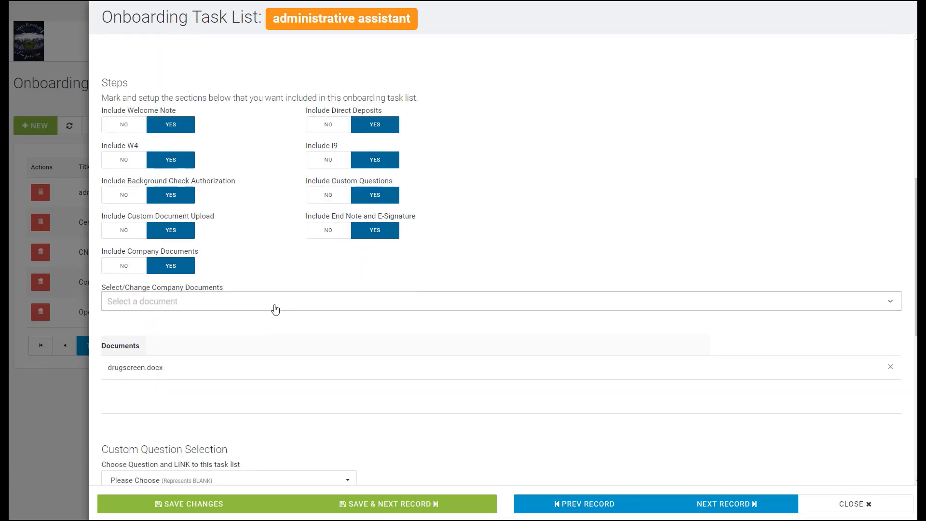
Add Internet and Email Policy.docx and Company Handbook Sample.pdf to the task list's company documents
{"action": "left_click", "coordinate": [275, 309]}
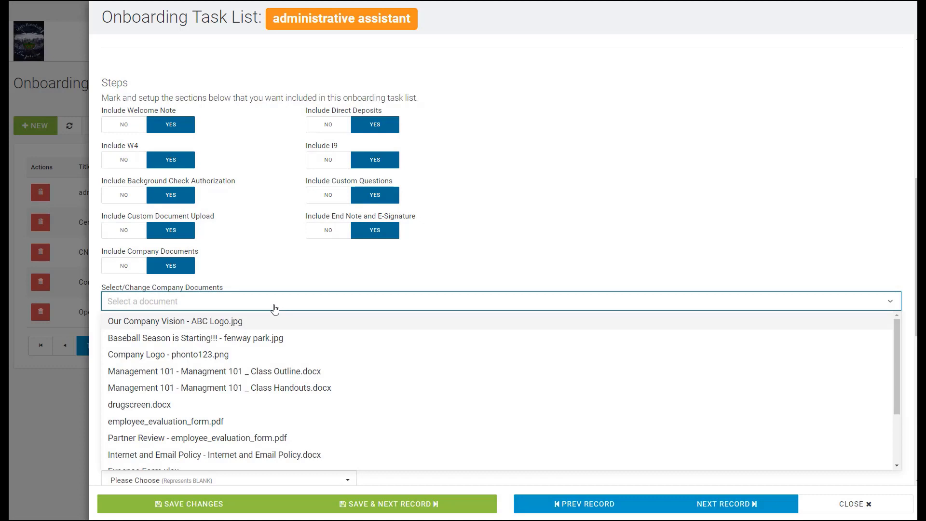
{"action": "left_click", "coordinate": [290, 456]}
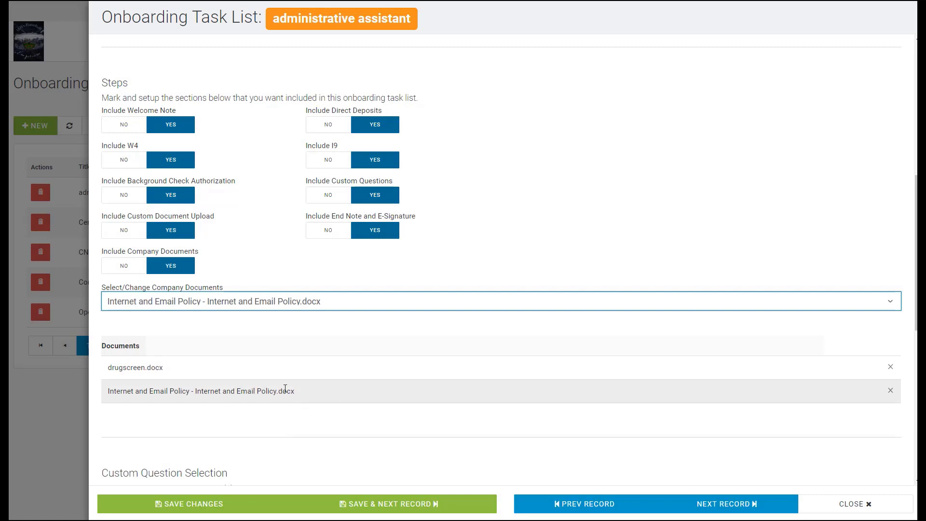
{"action": "left_click", "coordinate": [303, 310]}
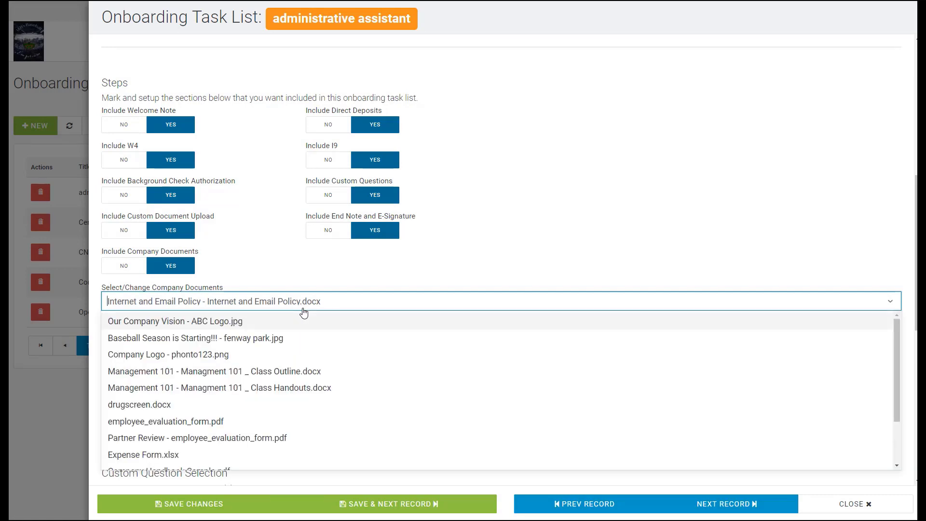
{"action": "scroll", "coordinate": [299, 348], "scroll_direction": "down", "scroll_amount": 3}
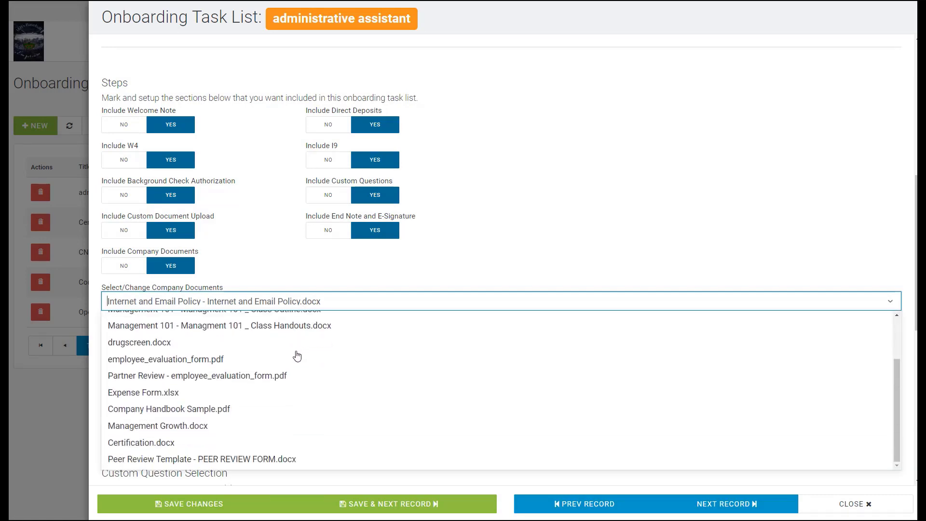
{"action": "left_click", "coordinate": [238, 409]}
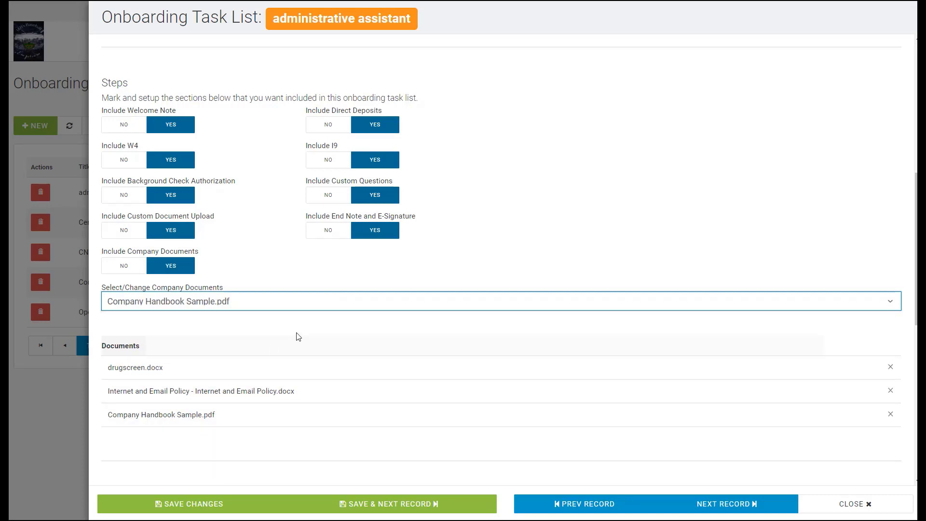
Review the task list's custom question selection and linked questions, and close the record
{"action": "scroll", "coordinate": [297, 336], "scroll_direction": "down", "scroll_amount": 3}
{"action": "scroll", "coordinate": [297, 336], "scroll_direction": "down", "scroll_amount": 1}
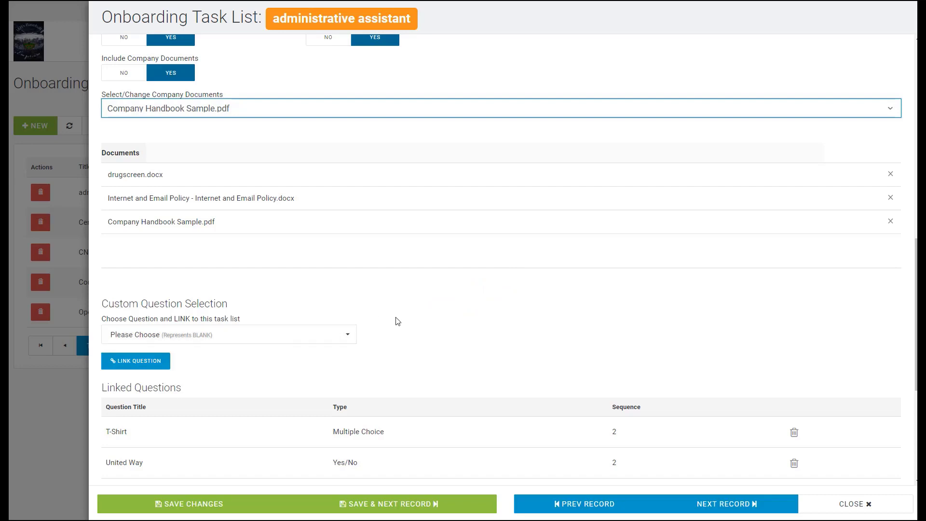
{"action": "left_click", "coordinate": [845, 507]}
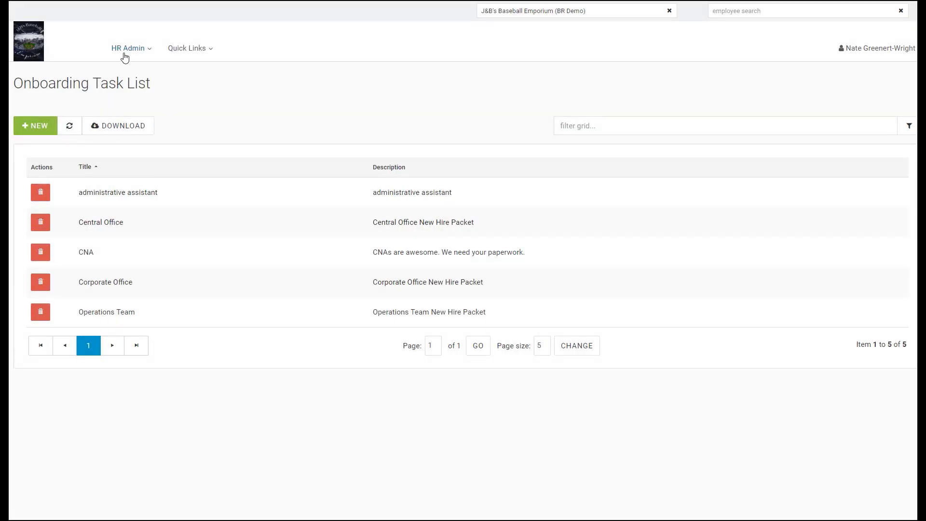
Open the Onboarding Dashboard and look through the new hires' onboarding statuses
{"action": "left_click", "coordinate": [123, 56]}
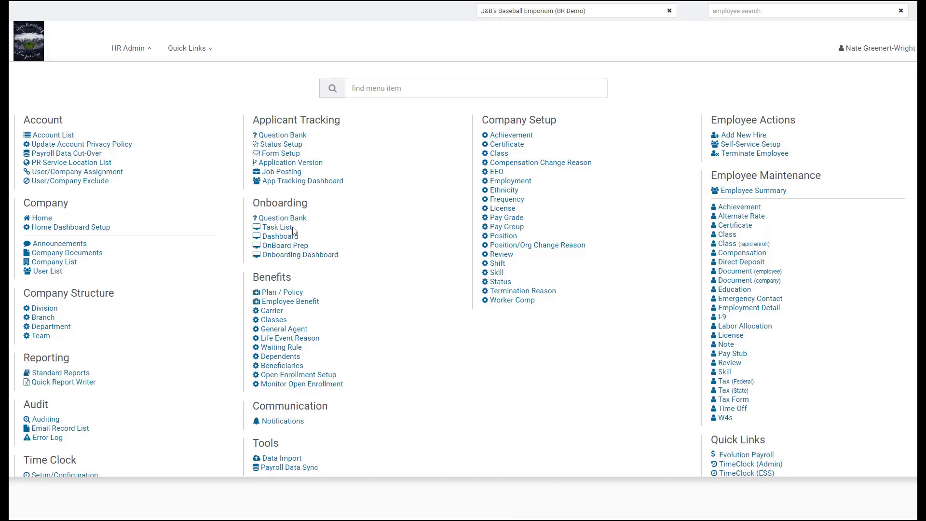
{"action": "left_click", "coordinate": [303, 258]}
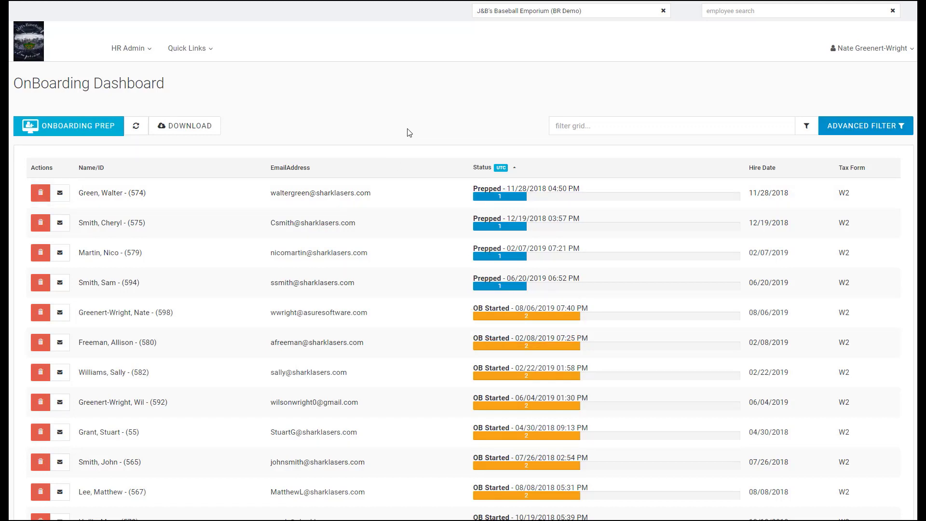
{"action": "scroll", "coordinate": [409, 132], "scroll_direction": "down", "scroll_amount": 3}
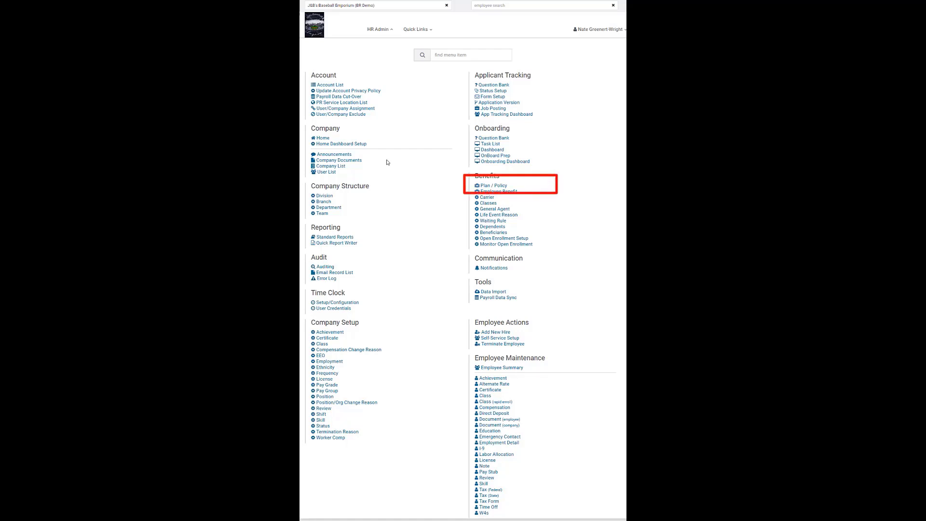
Open the Blue Options HMO benefit plan, review its details and view the waiting rule options without choosing one
{"action": "left_click", "coordinate": [484, 187]}
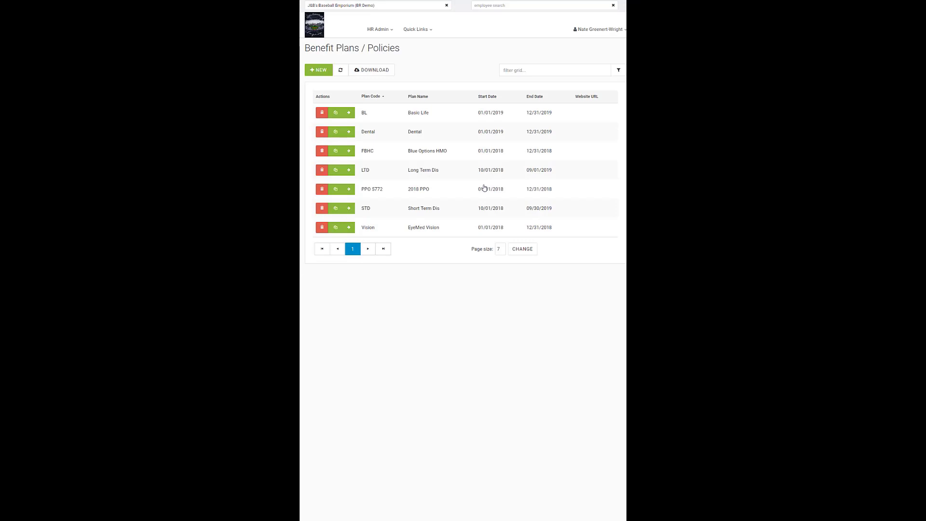
{"action": "left_click", "coordinate": [438, 156]}
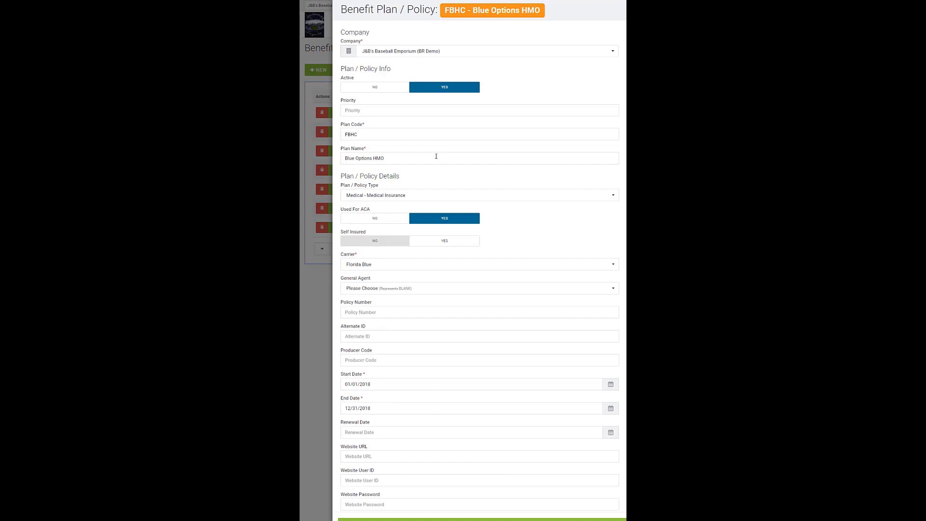
{"action": "scroll", "coordinate": [436, 159], "scroll_direction": "down", "scroll_amount": 1}
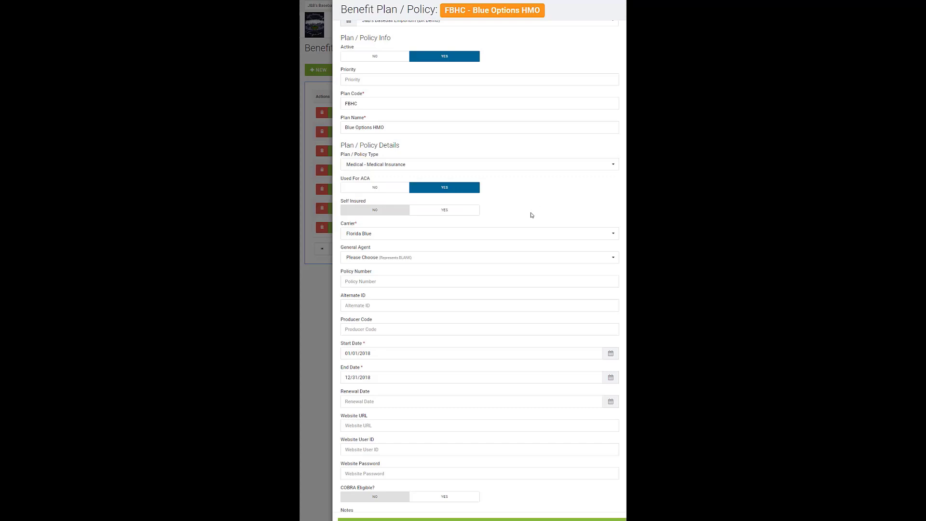
{"action": "scroll", "coordinate": [532, 215], "scroll_direction": "down", "scroll_amount": 7}
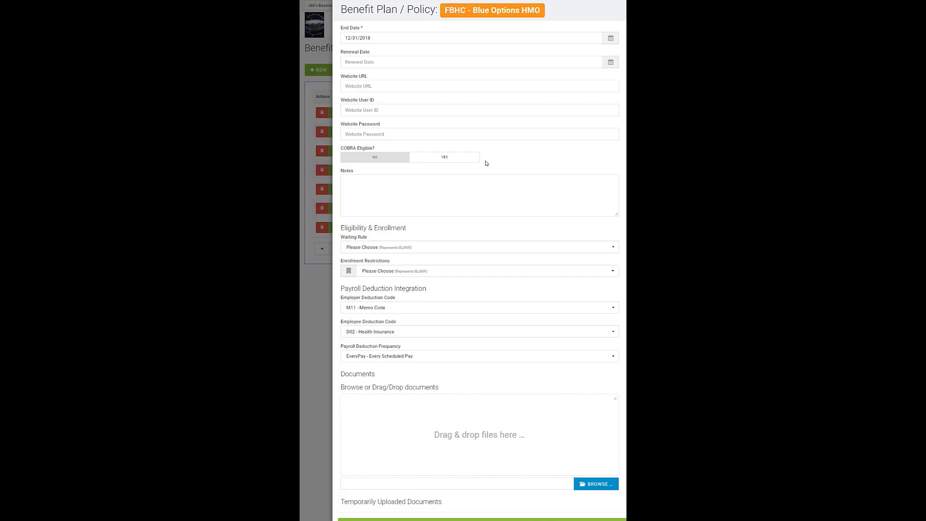
{"action": "left_click", "coordinate": [503, 248]}
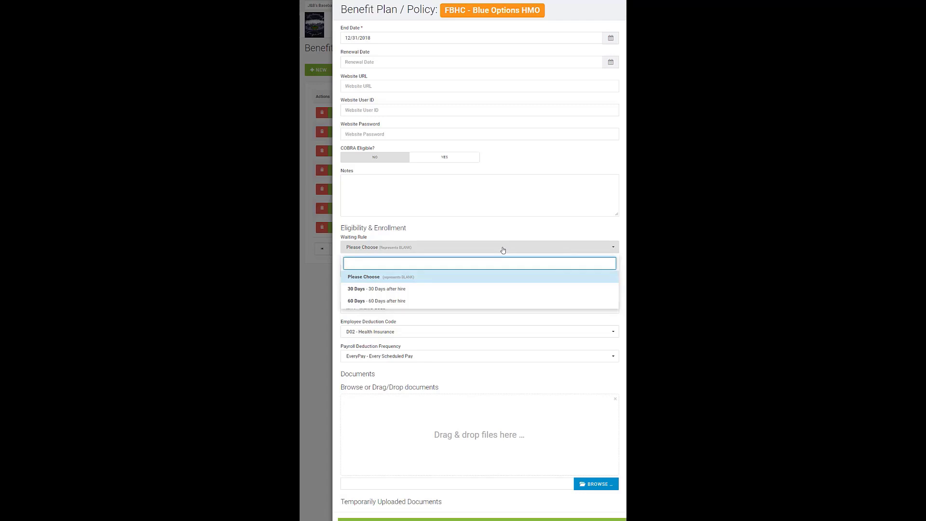
{"action": "left_click", "coordinate": [505, 237]}
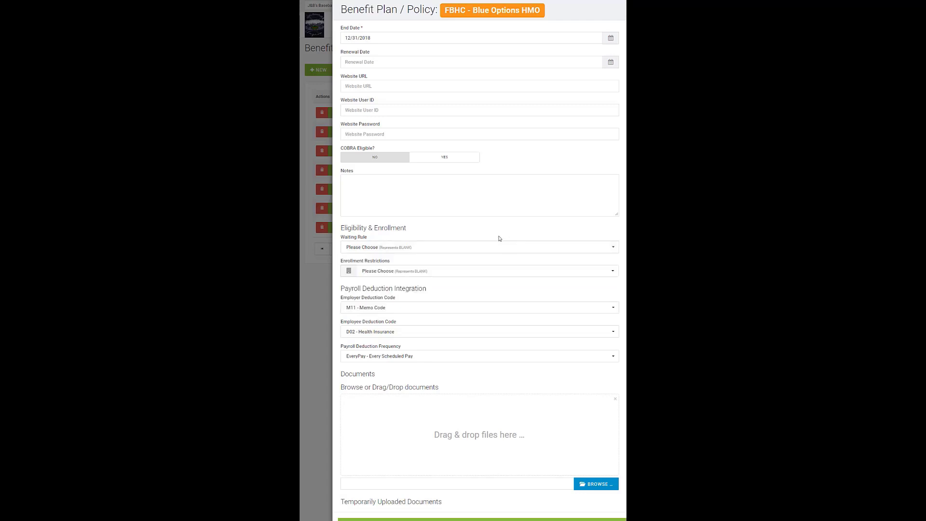
Choose Age Banded as the rate structure in the Blue Options HMO plan's rates
{"action": "scroll", "coordinate": [503, 247], "scroll_direction": "down", "scroll_amount": 1}
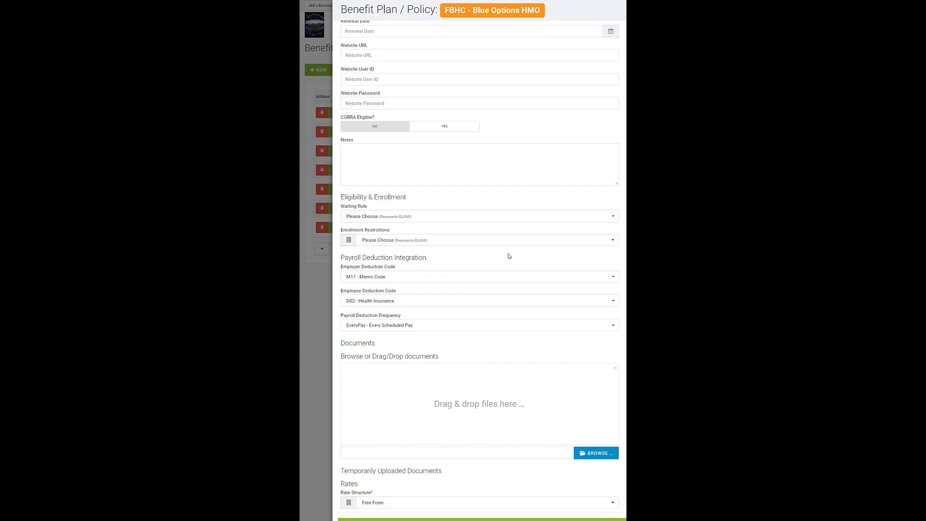
{"action": "scroll", "coordinate": [476, 411], "scroll_direction": "down", "scroll_amount": 2}
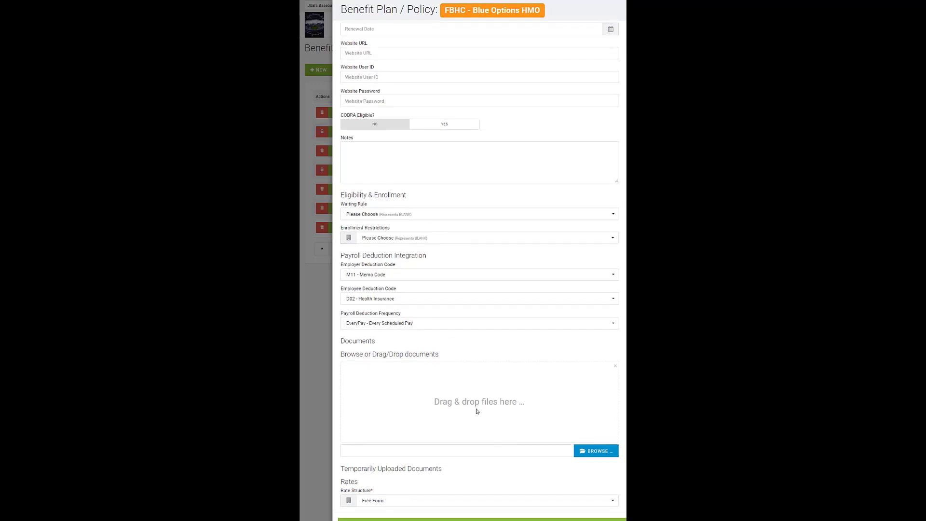
{"action": "scroll", "coordinate": [478, 408], "scroll_direction": "down", "scroll_amount": 2}
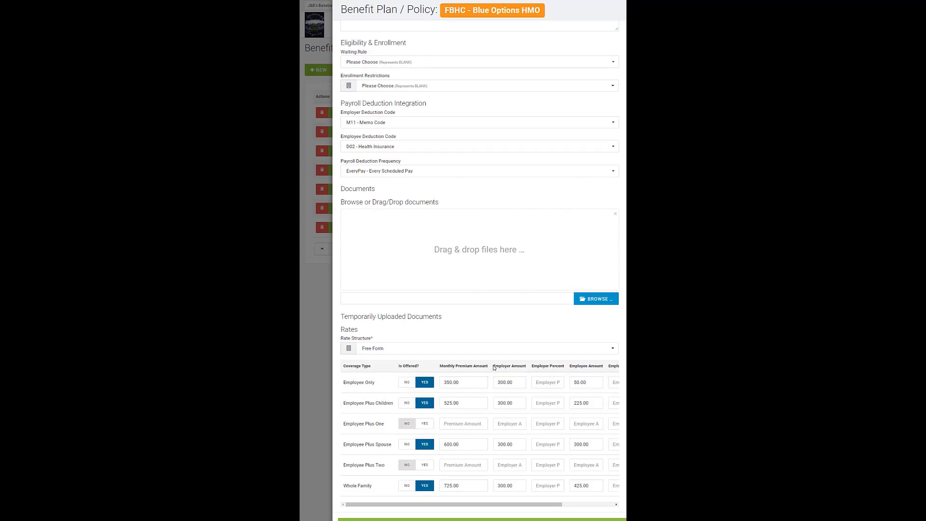
{"action": "left_click", "coordinate": [555, 349]}
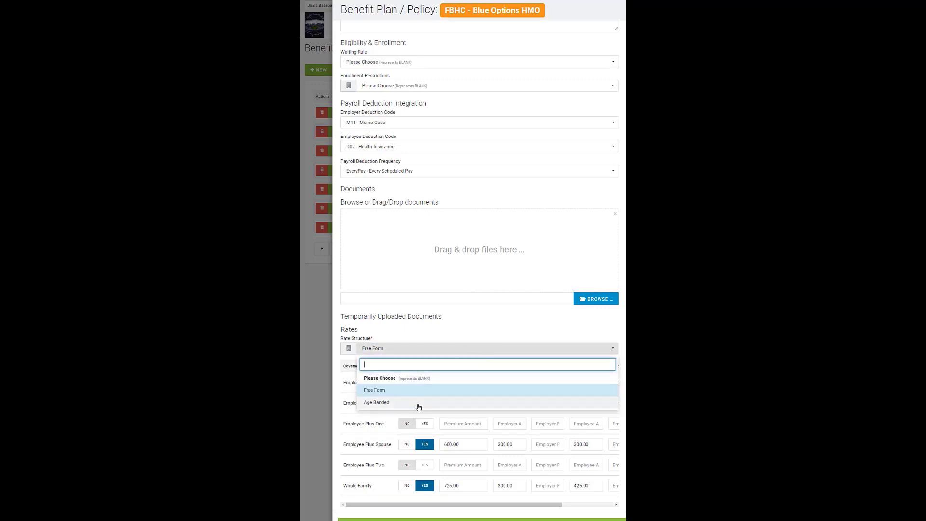
{"action": "left_click", "coordinate": [416, 403]}
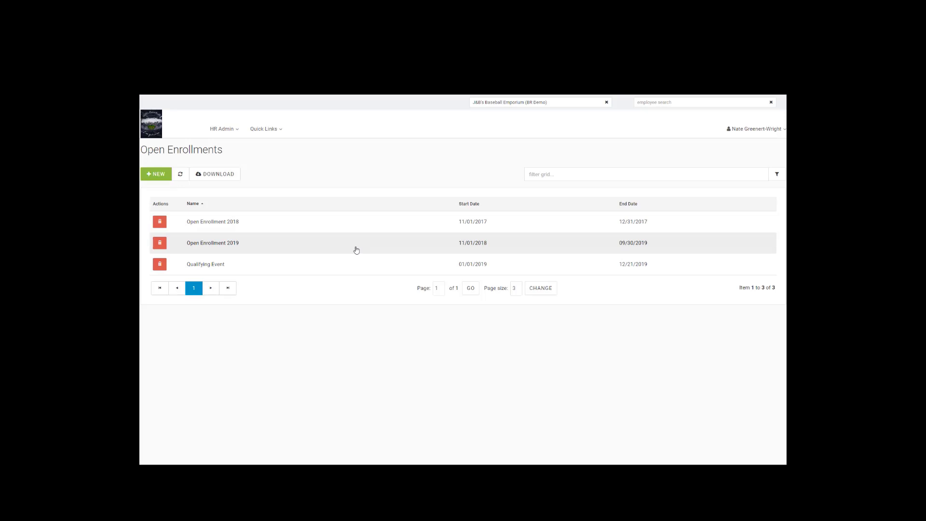
Review the Open Enrollment 2019 record, and load an open enrollment's employee election statuses in Monitor Open Enrollments
{"action": "left_click", "coordinate": [356, 250]}
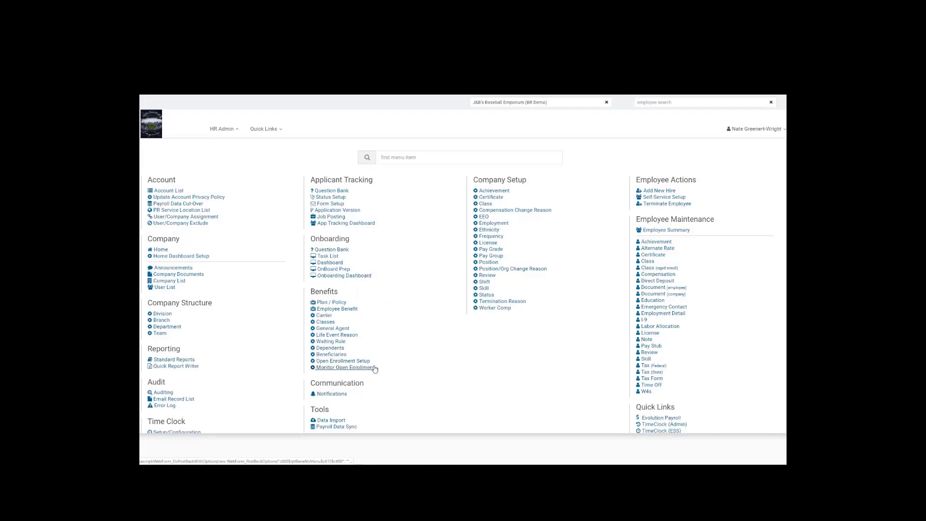
{"action": "left_click", "coordinate": [374, 367]}
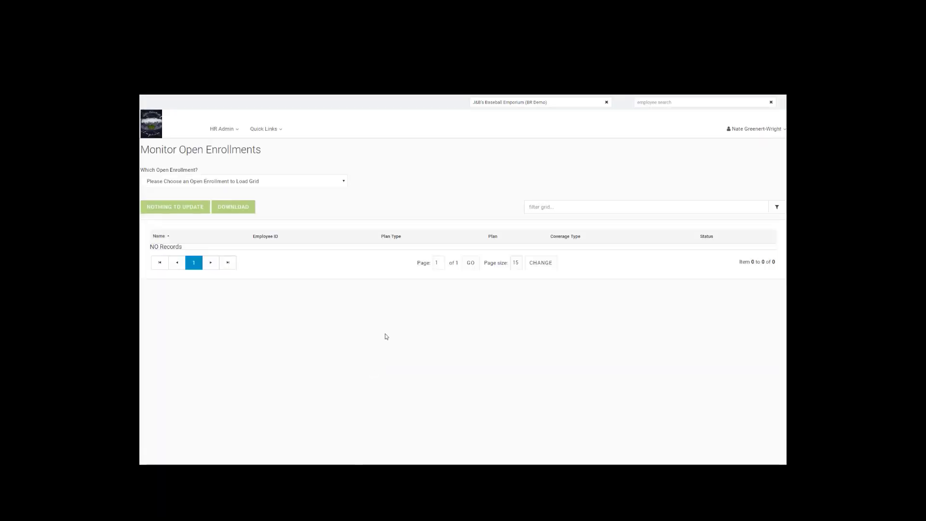
{"action": "left_click", "coordinate": [333, 184]}
{"action": "left_click", "coordinate": [272, 215]}
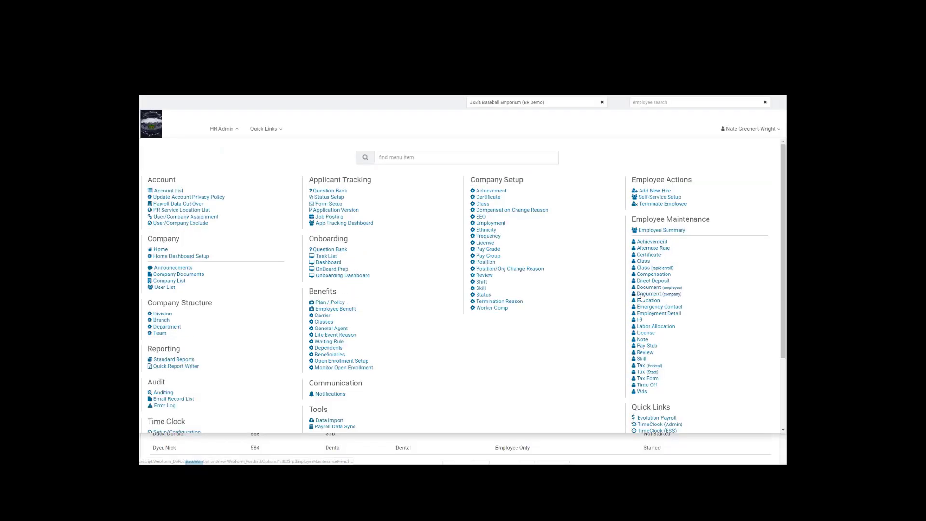
View the company documents under Employee Maintenance, and open the employee documents list
{"action": "left_click", "coordinate": [643, 238]}
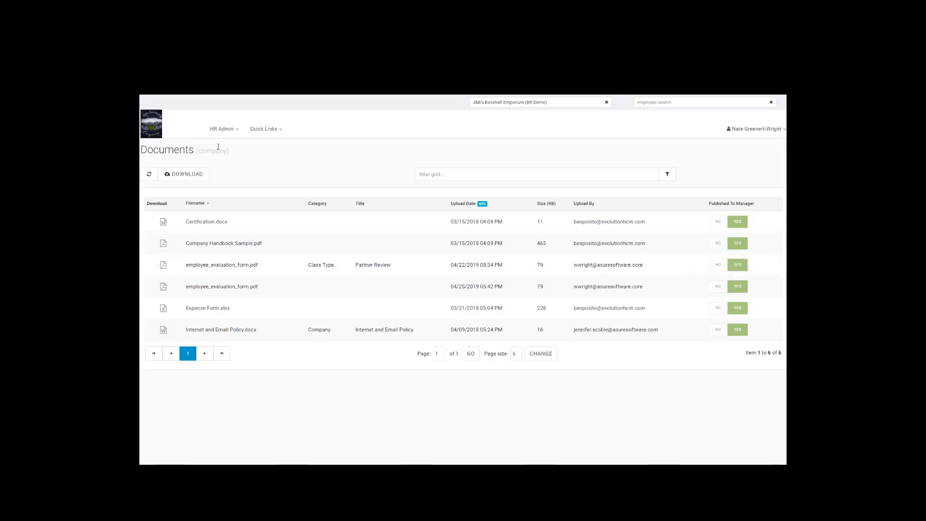
{"action": "left_click", "coordinate": [215, 129]}
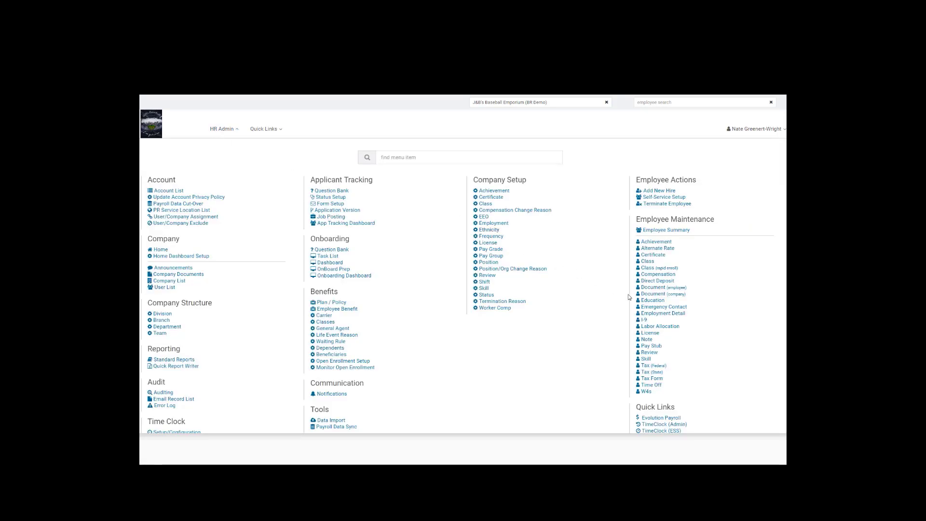
{"action": "left_click", "coordinate": [656, 287]}
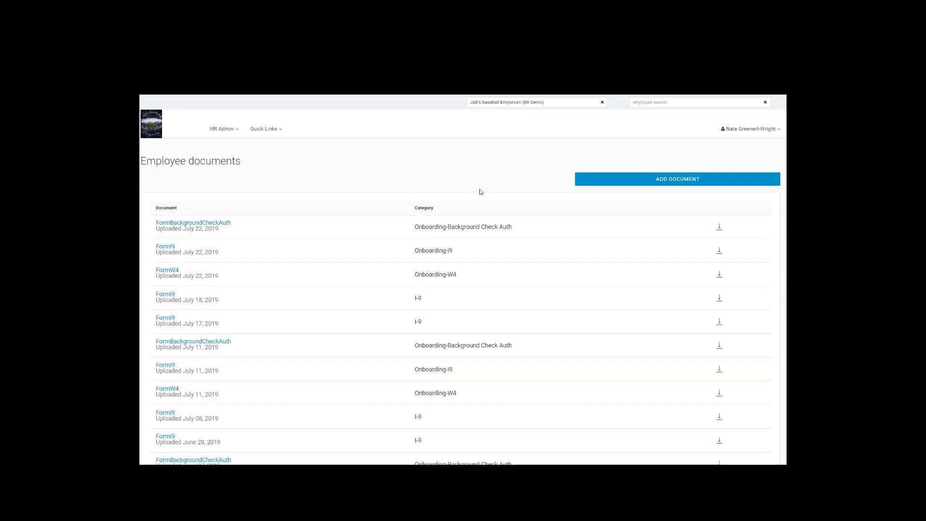
Look up an employee by first name to list only their documents, and open their FormBackgroundCheckAuth document
{"action": "left_click", "coordinate": [656, 102]}
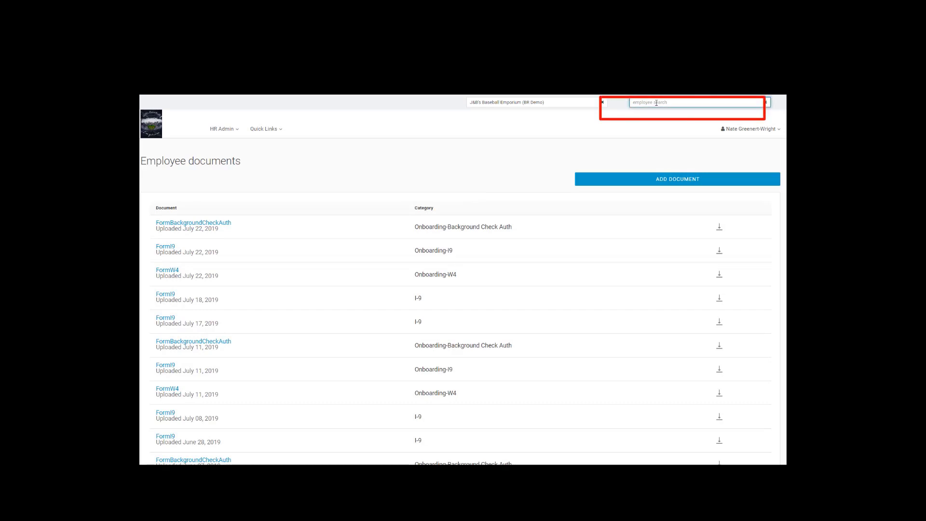
{"action": "type", "text": "melis"}
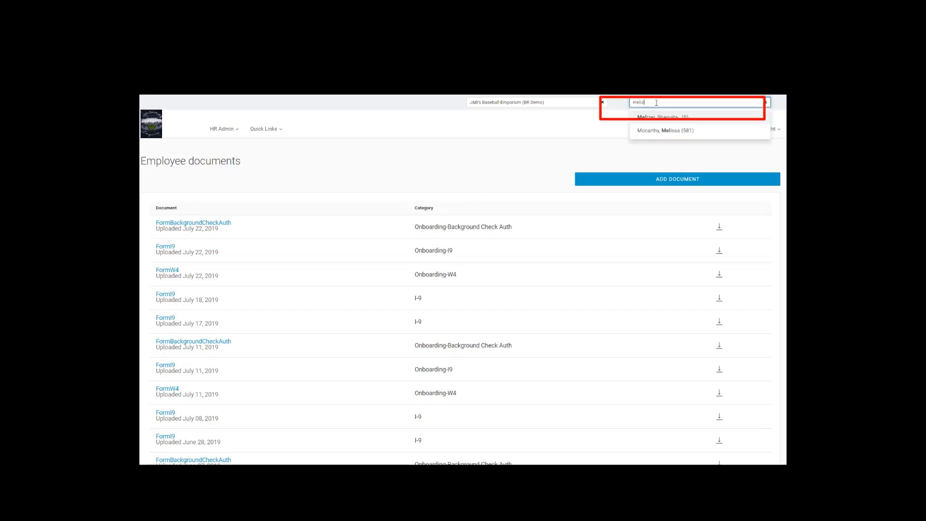
{"action": "left_click", "coordinate": [651, 121]}
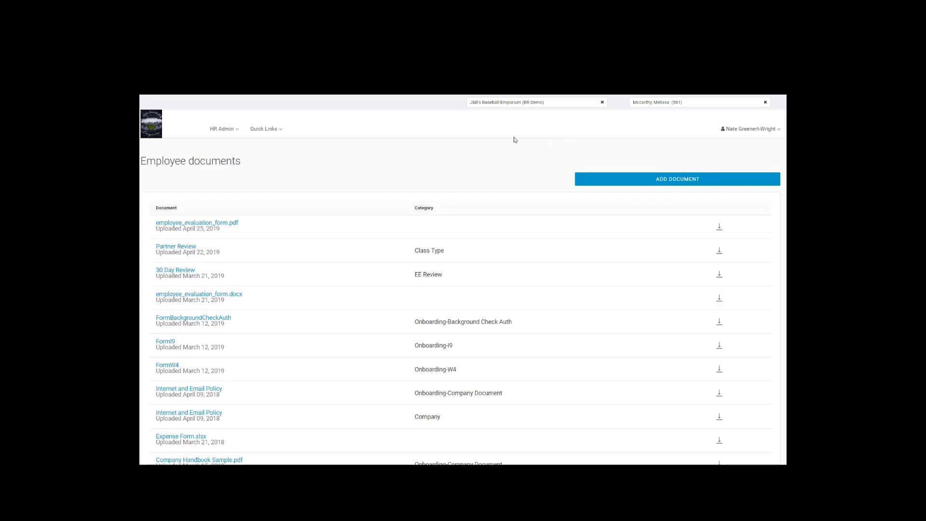
{"action": "left_click", "coordinate": [224, 319]}
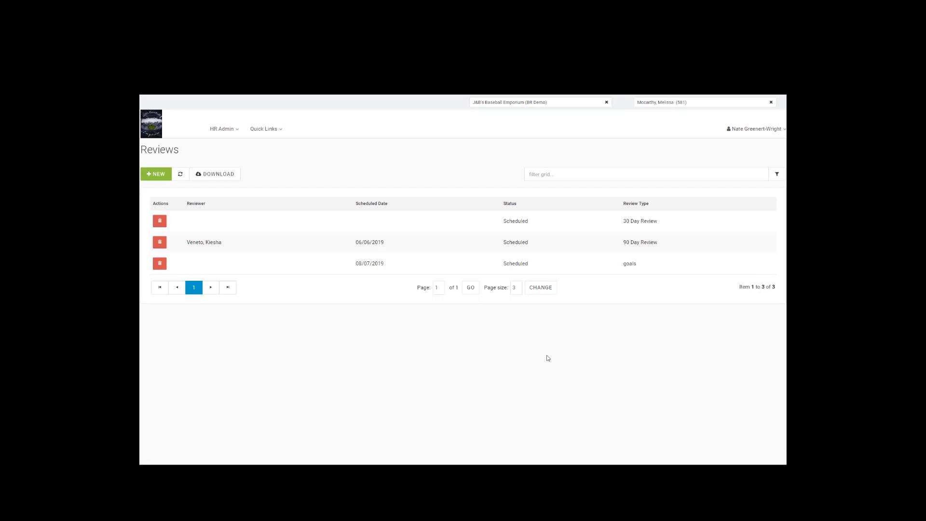
Start a new review for the selected employee with type Annual Review and status Scheduled, and look through the remaining fields
{"action": "left_click", "coordinate": [147, 174]}
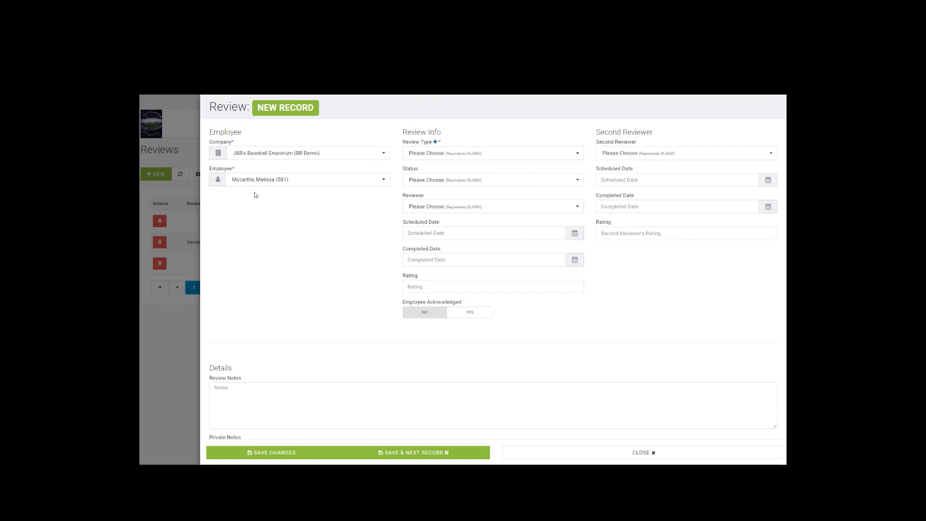
{"action": "left_click", "coordinate": [463, 154]}
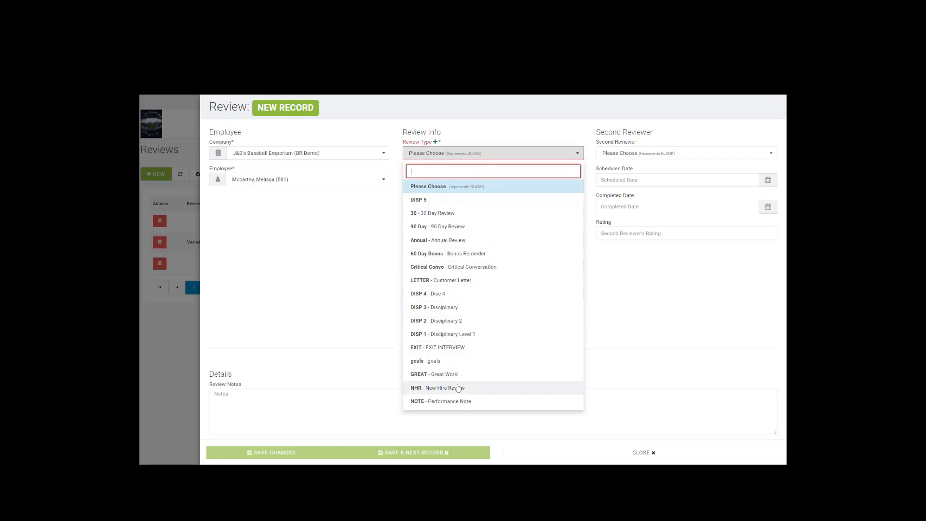
{"action": "left_click", "coordinate": [445, 240]}
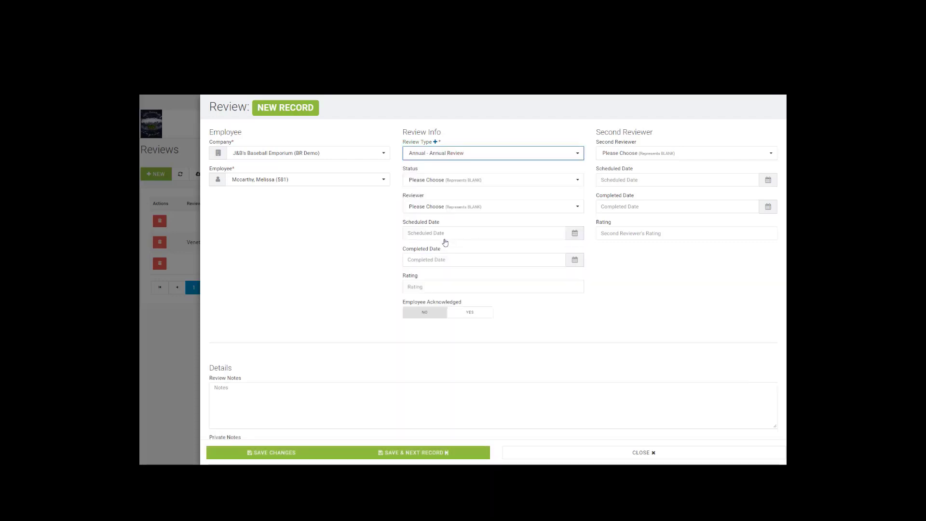
{"action": "left_click", "coordinate": [499, 180]}
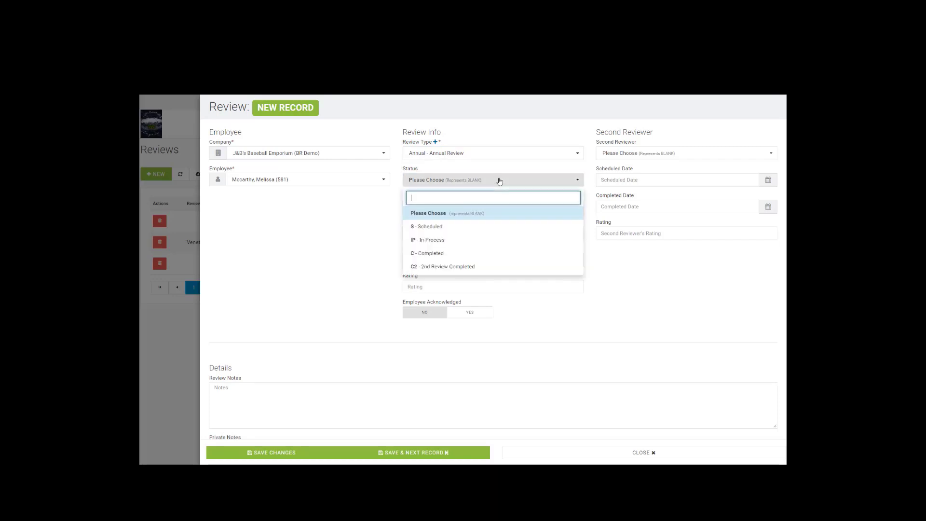
{"action": "left_click", "coordinate": [486, 231]}
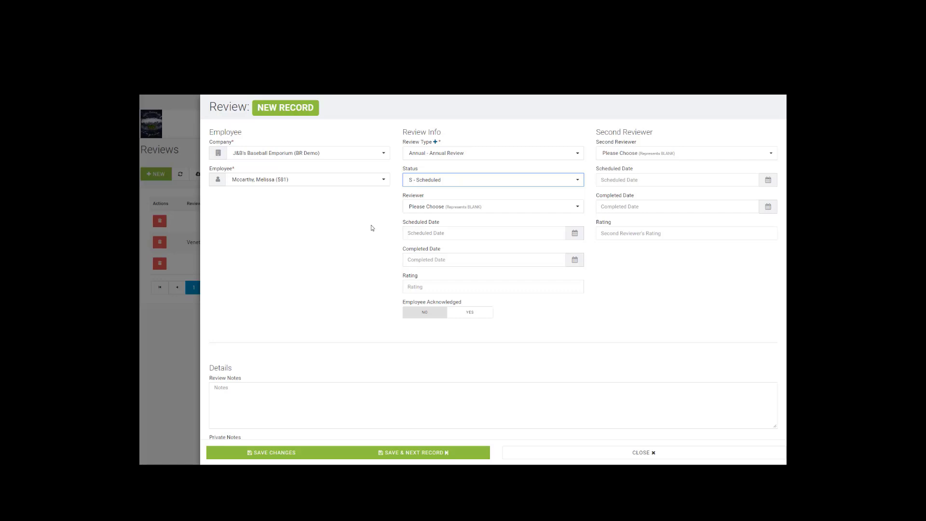
{"action": "scroll", "coordinate": [371, 227], "scroll_direction": "down", "scroll_amount": 3}
{"action": "scroll", "coordinate": [365, 284], "scroll_direction": "down", "scroll_amount": 4}
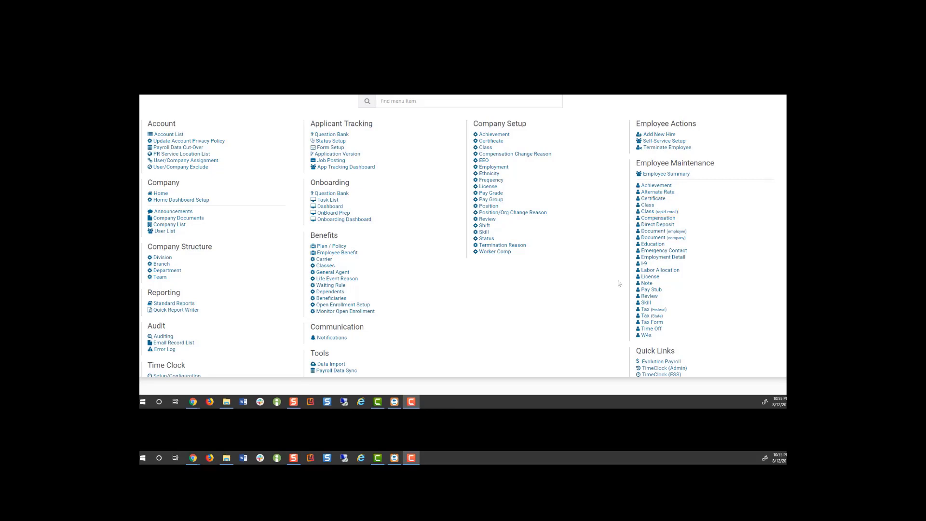
Start a new class record for the selected employee with Safety Class as the class type, and look over its document section
{"action": "left_click", "coordinate": [647, 262]}
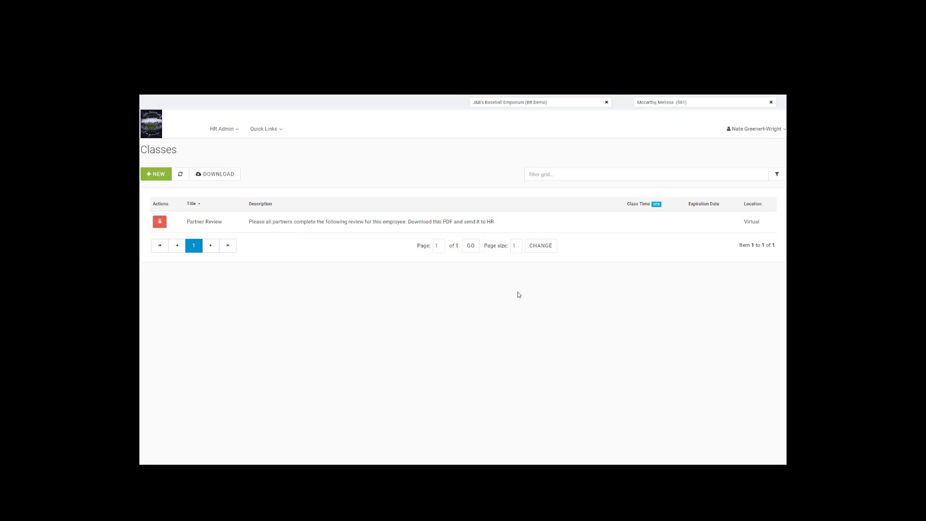
{"action": "left_click", "coordinate": [160, 177]}
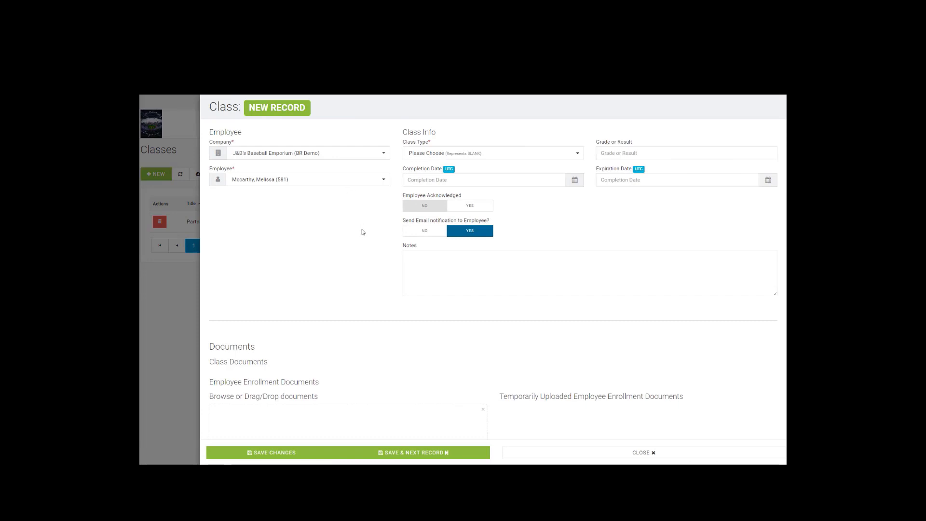
{"action": "left_click", "coordinate": [467, 153]}
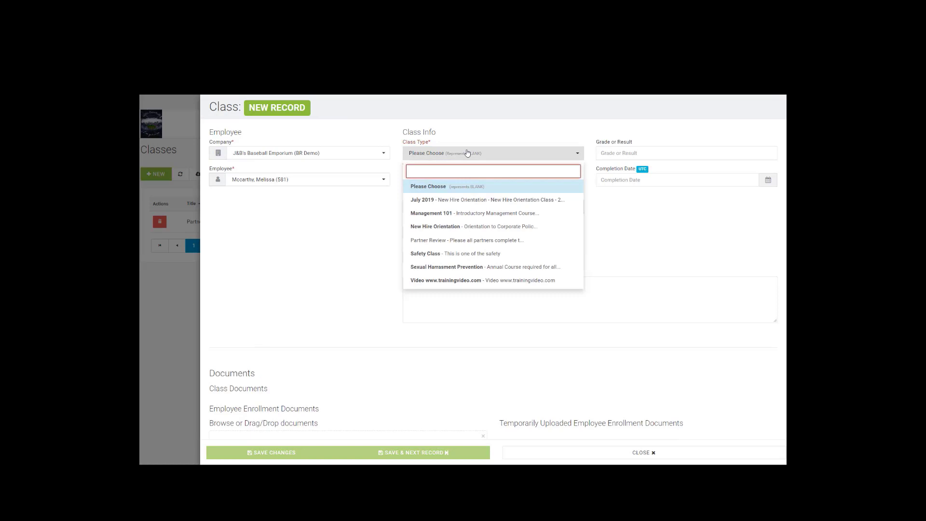
{"action": "left_click", "coordinate": [480, 253]}
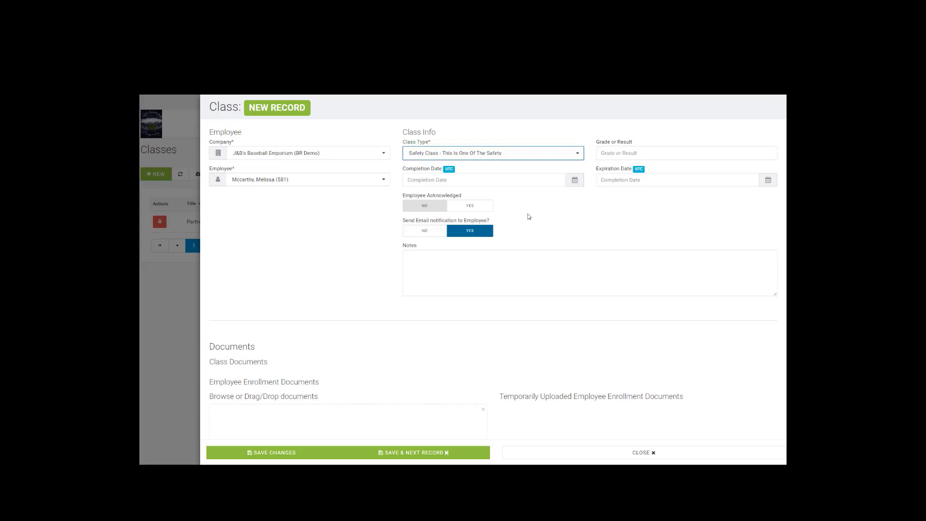
{"action": "scroll", "coordinate": [536, 231], "scroll_direction": "down", "scroll_amount": 2}
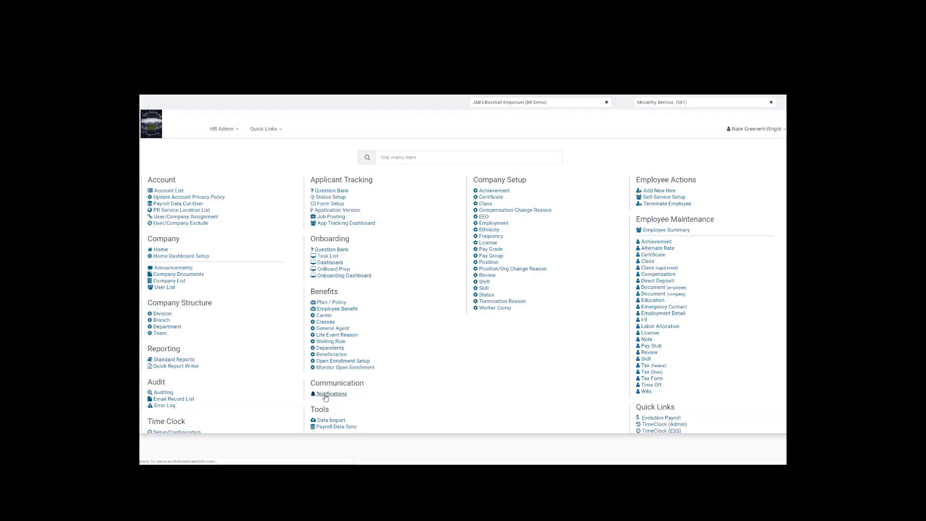
Open the Application Started notification, review its status, recipients and delivery settings, and close the record
{"action": "left_click", "coordinate": [325, 394]}
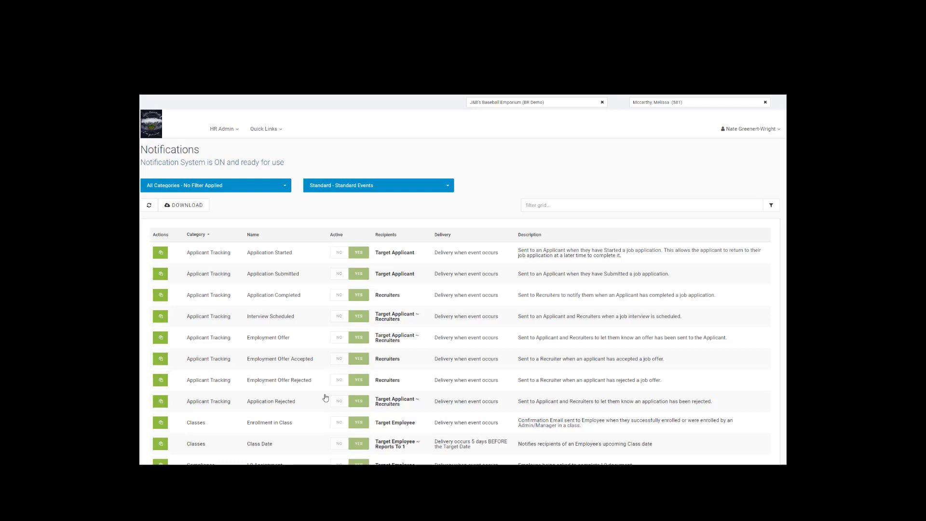
{"action": "left_click", "coordinate": [290, 258]}
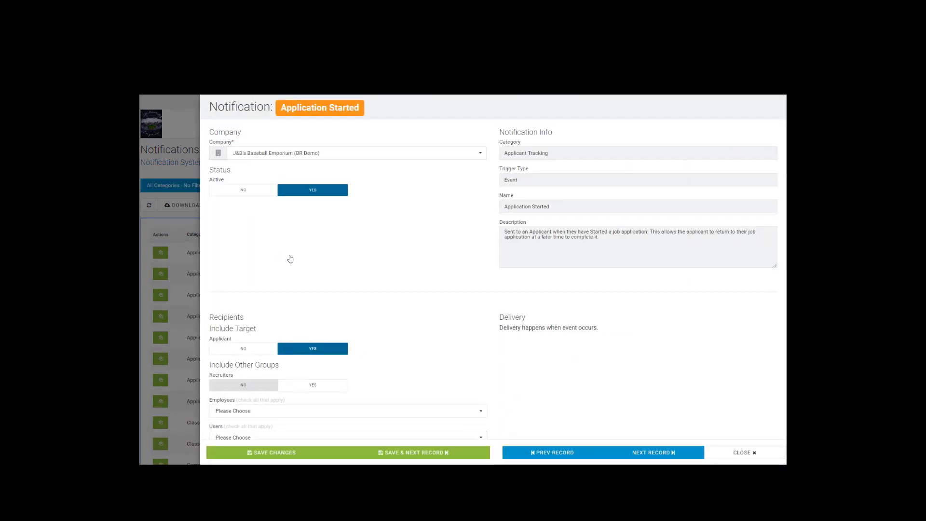
{"action": "scroll", "coordinate": [380, 312], "scroll_direction": "down", "scroll_amount": 3}
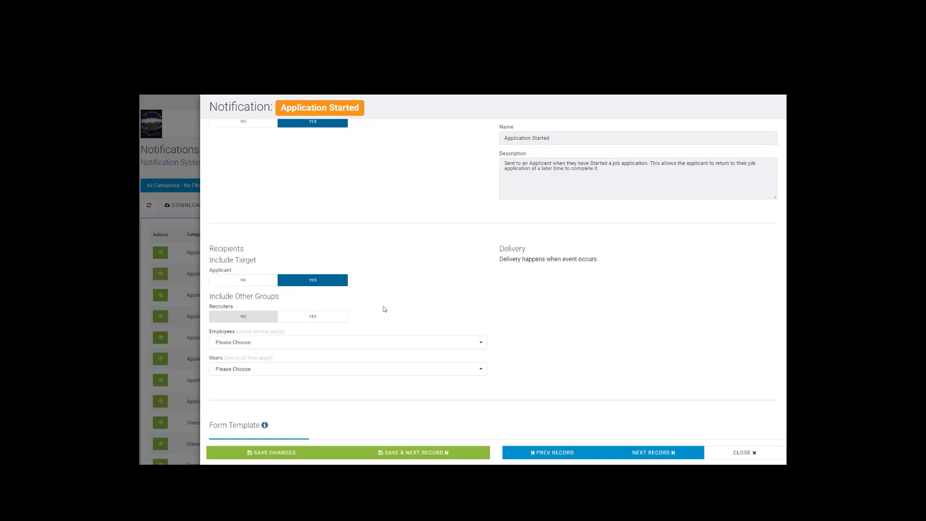
{"action": "left_click", "coordinate": [741, 452]}
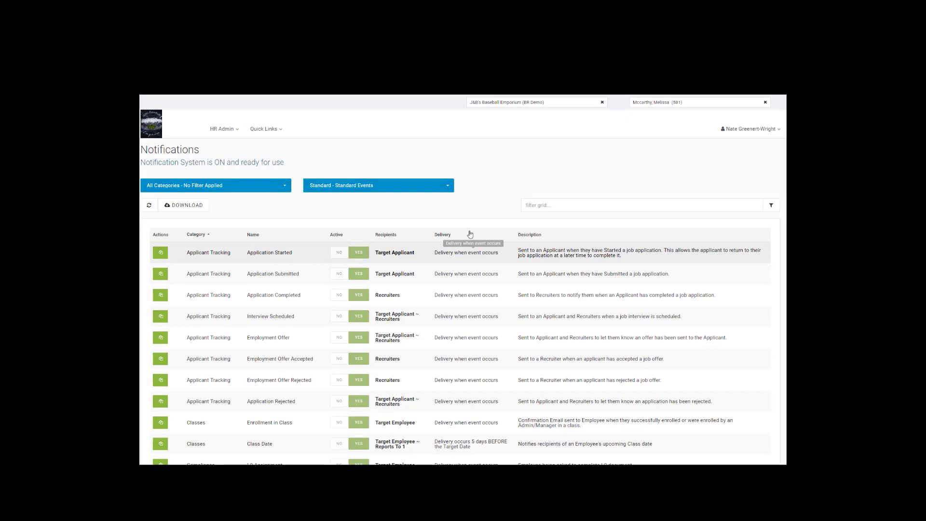
Show the Custom Events notifications and view the available category filters
{"action": "left_click", "coordinate": [424, 190]}
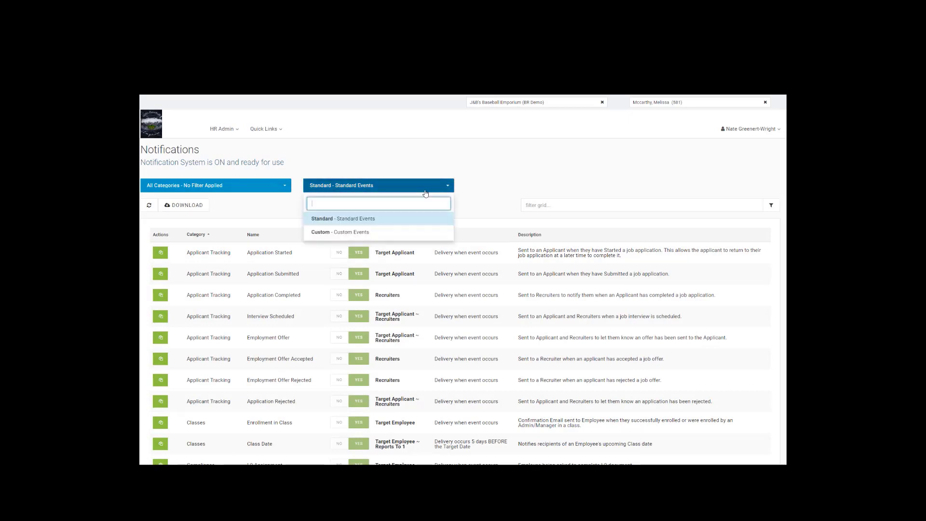
{"action": "left_click", "coordinate": [386, 233]}
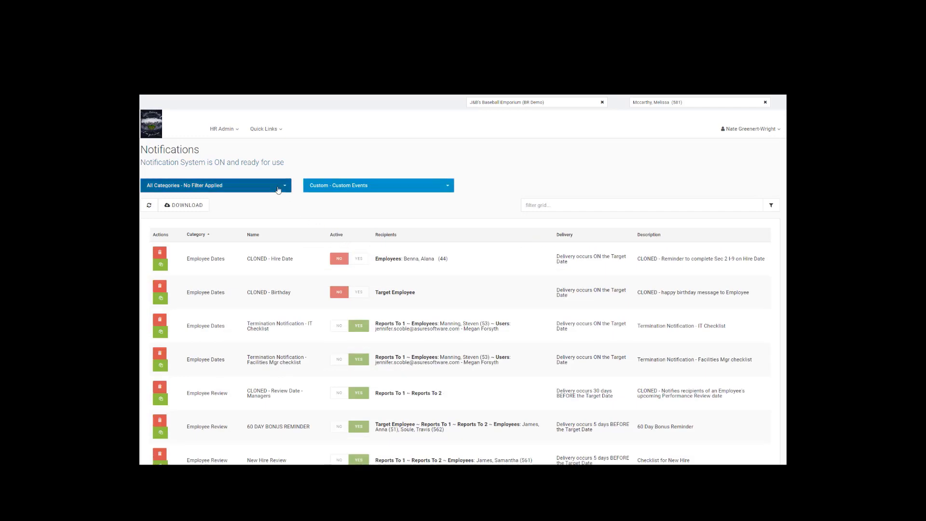
{"action": "left_click", "coordinate": [283, 187]}
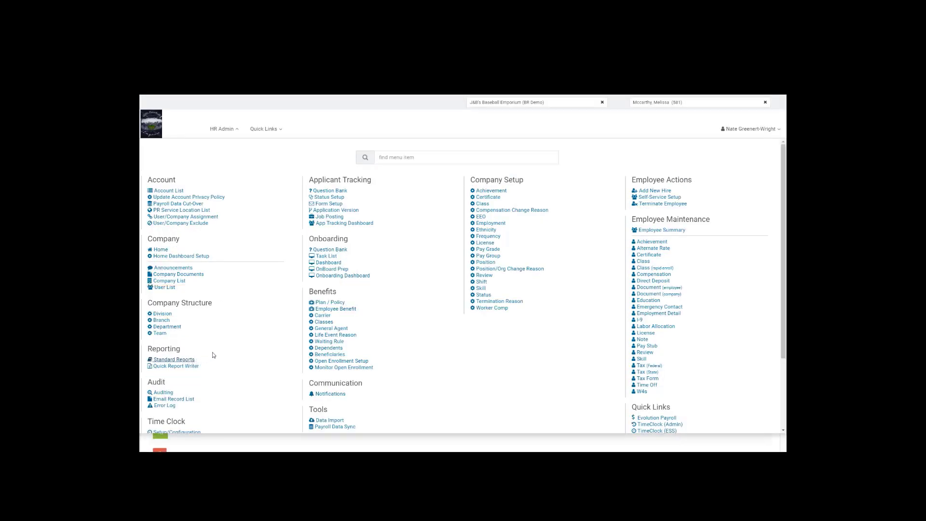
Run the Compensation History standard report for all employees with effective date 08/13/2019, and look through its pages
{"action": "left_click", "coordinate": [212, 359]}
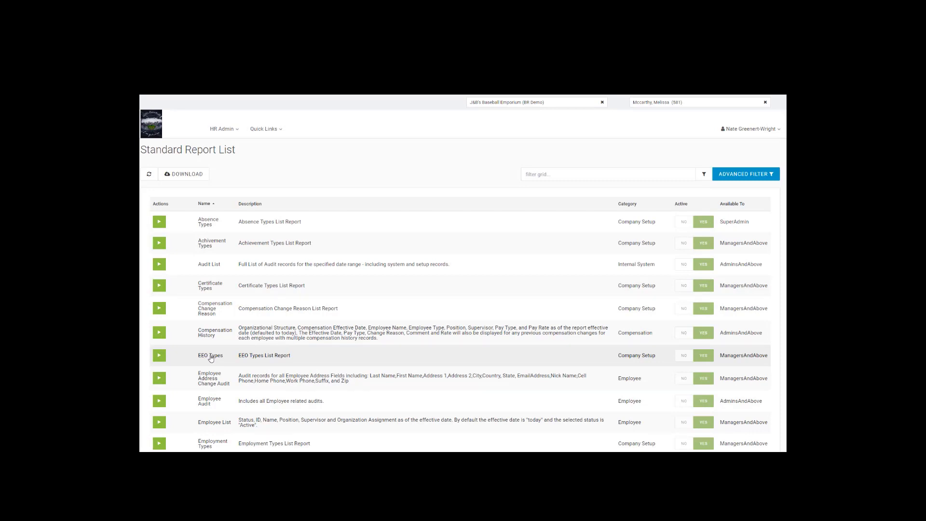
{"action": "left_click", "coordinate": [163, 336]}
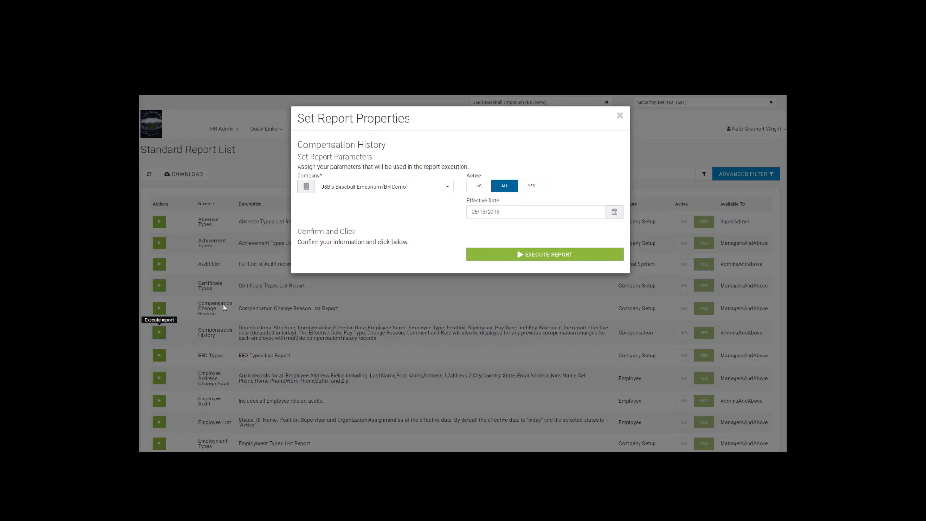
{"action": "left_click", "coordinate": [488, 262]}
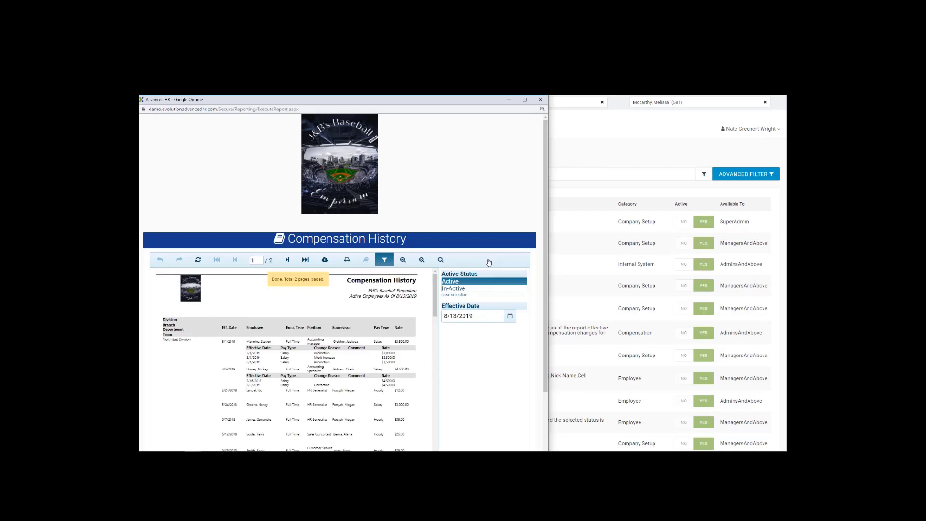
{"action": "scroll", "coordinate": [394, 359], "scroll_direction": "down", "scroll_amount": 1}
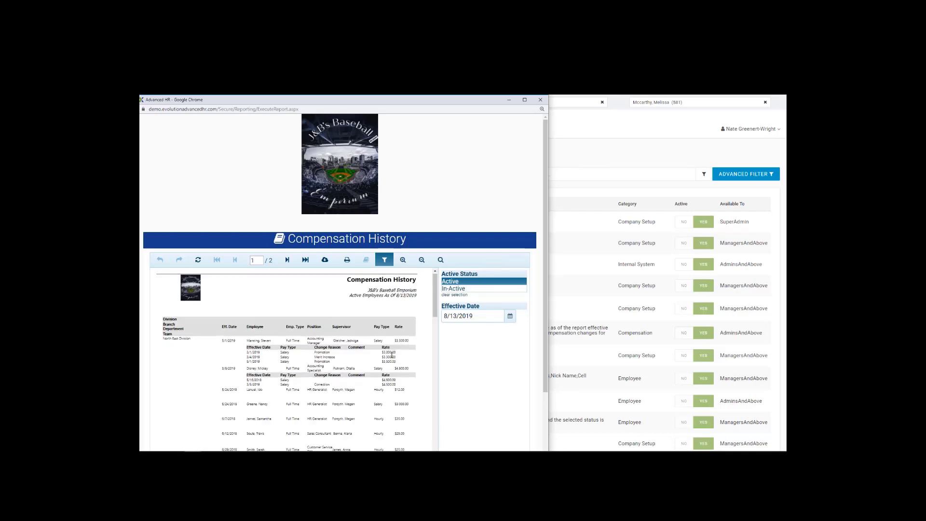
{"action": "scroll", "coordinate": [393, 358], "scroll_direction": "down", "scroll_amount": 1}
{"action": "scroll", "coordinate": [393, 356], "scroll_direction": "up", "scroll_amount": 2}
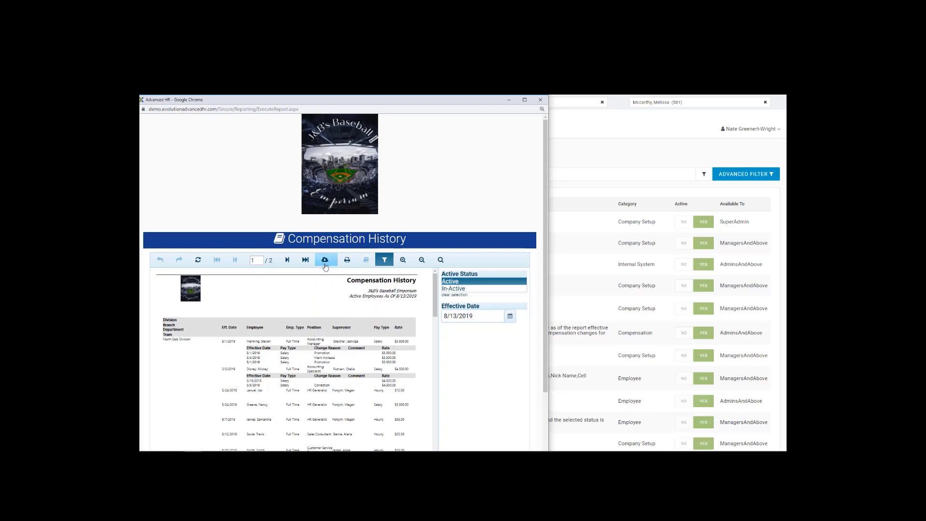
Filter the Compensation History report to In-Active employees and close the report window
{"action": "mouse_move", "coordinate": [325, 264]}
{"action": "left_click", "coordinate": [457, 288]}
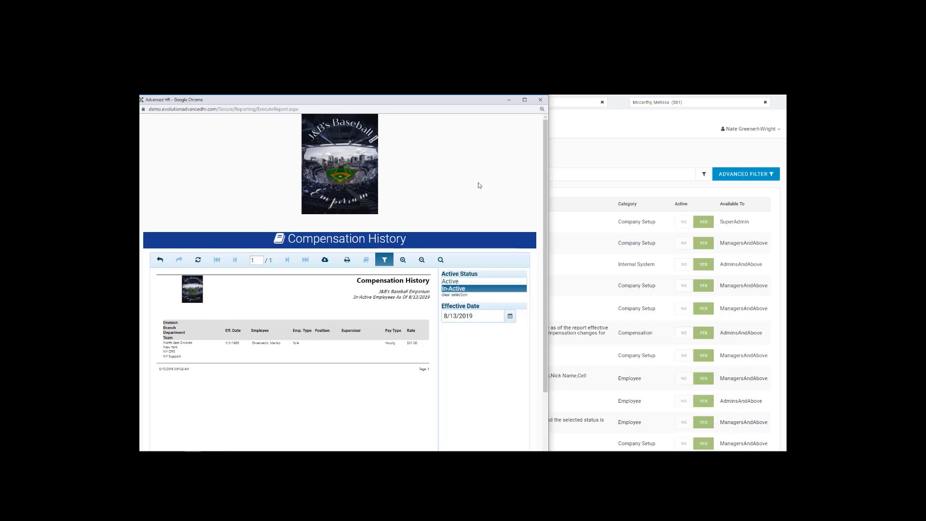
{"action": "left_click", "coordinate": [540, 99]}
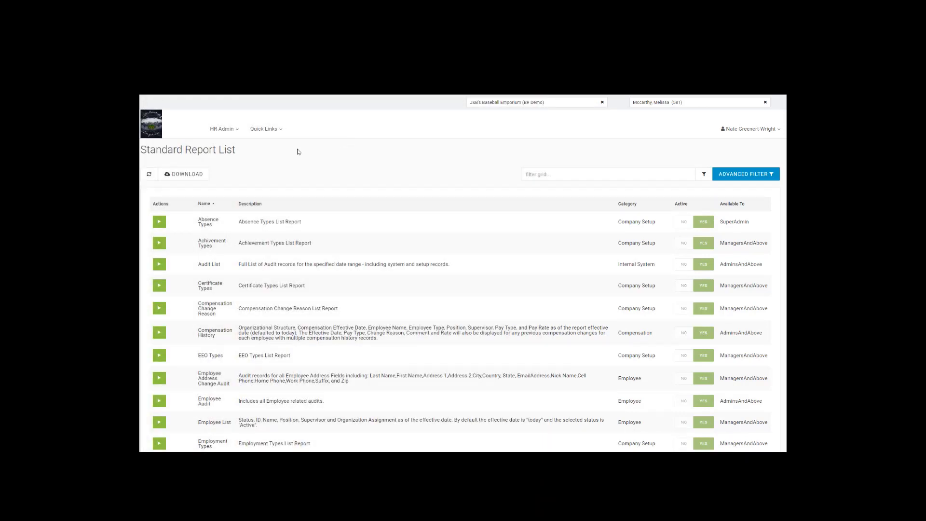
Start a new report in the Quick Report Writer with the Benefits concept and look through its selected fields
{"action": "left_click", "coordinate": [215, 131]}
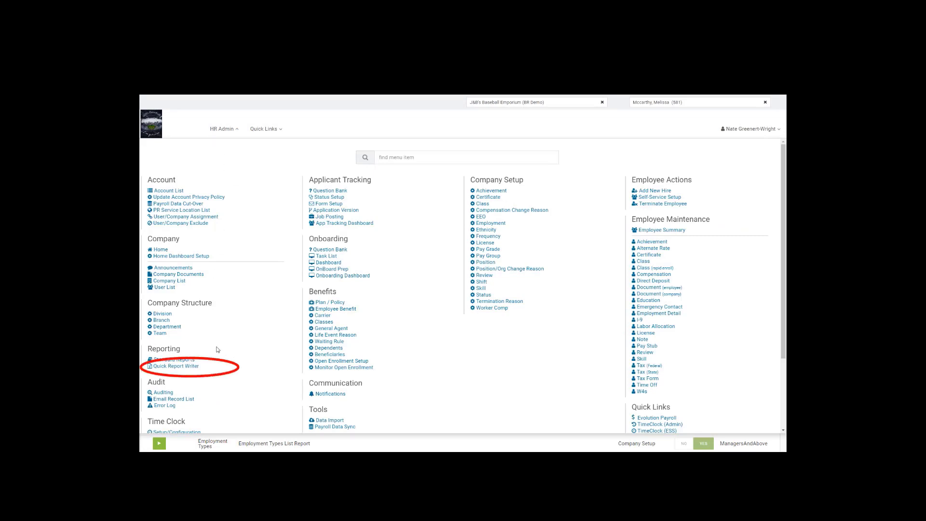
{"action": "left_click", "coordinate": [197, 366]}
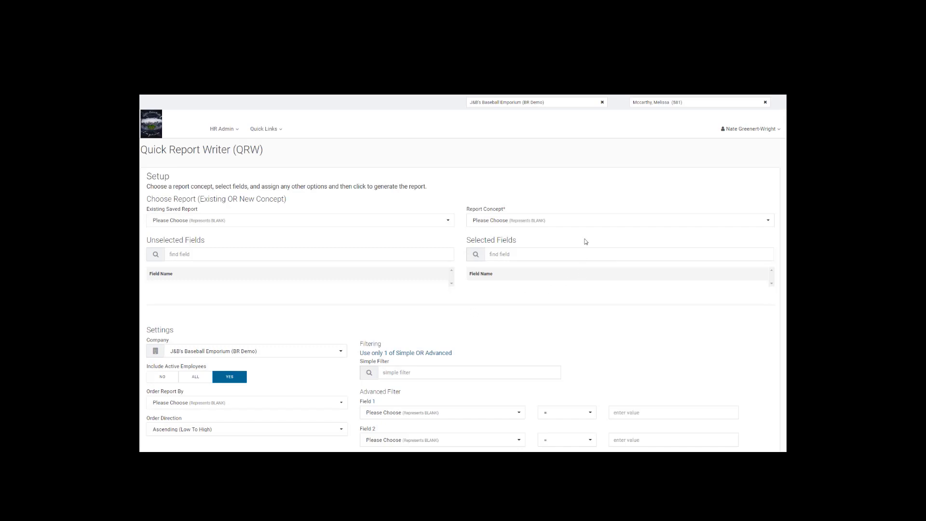
{"action": "left_click", "coordinate": [582, 221]}
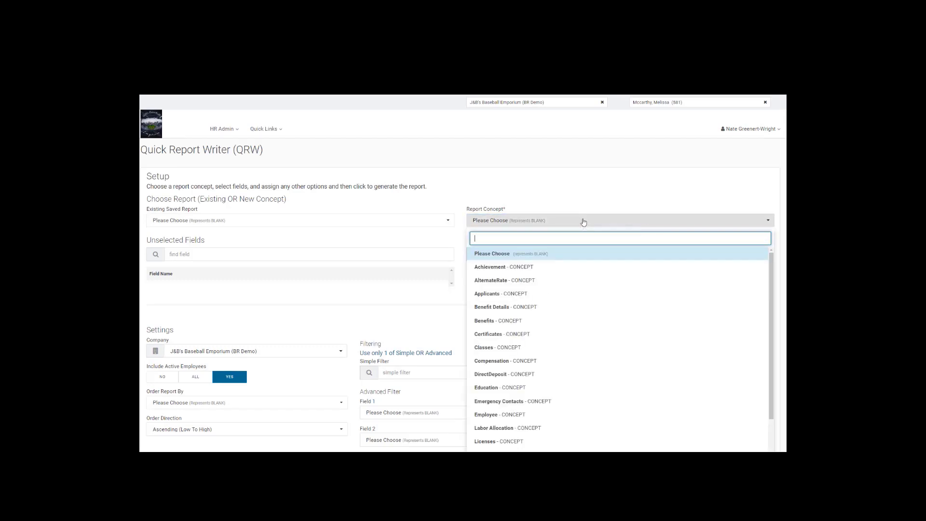
{"action": "left_click", "coordinate": [596, 323]}
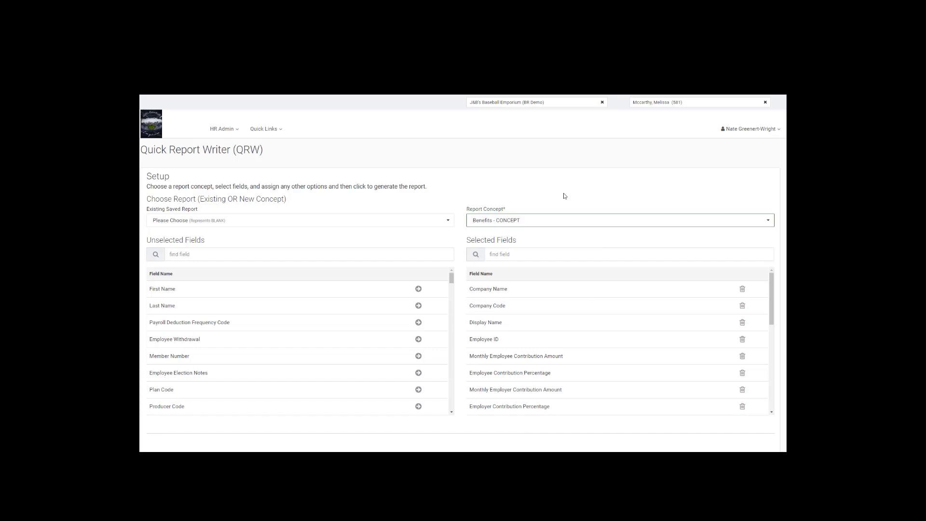
{"action": "scroll", "coordinate": [602, 343], "scroll_direction": "down", "scroll_amount": 2}
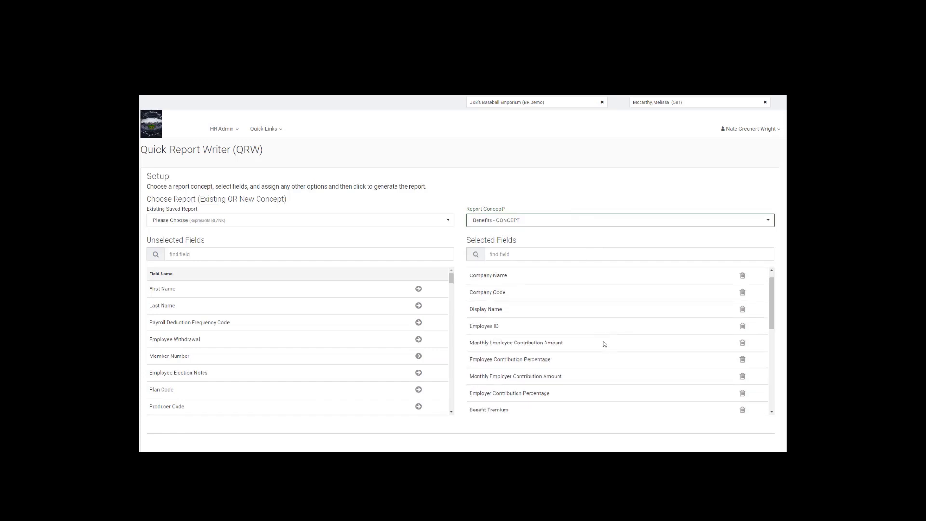
{"action": "scroll", "coordinate": [605, 344], "scroll_direction": "down", "scroll_amount": 3}
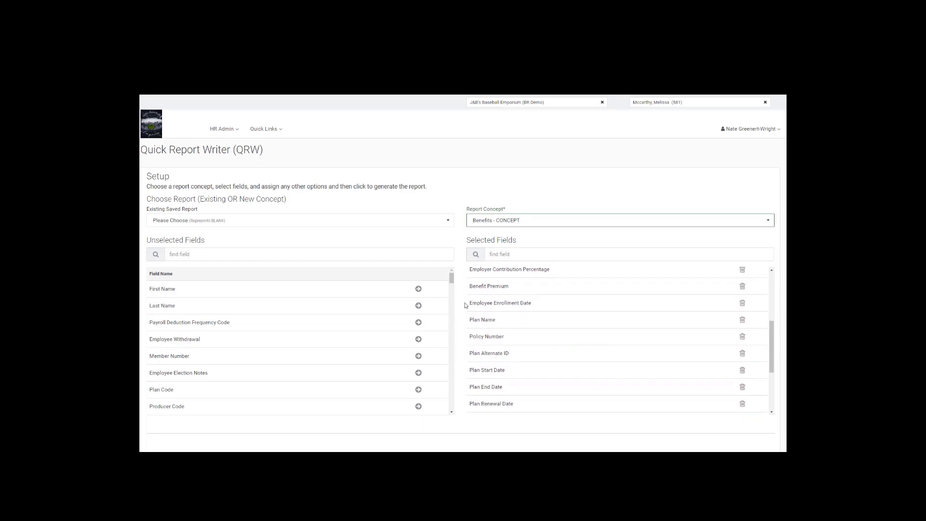
Add the First Name, Last Name and Payroll Deduction Frequency Code fields to the Benefits report
{"action": "left_click", "coordinate": [418, 289]}
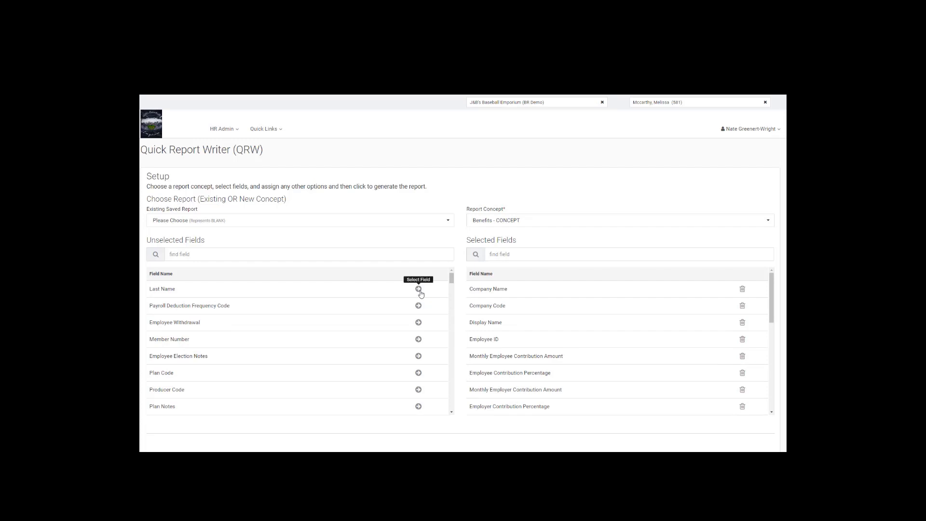
{"action": "left_click", "coordinate": [418, 289]}
{"action": "left_click", "coordinate": [418, 289]}
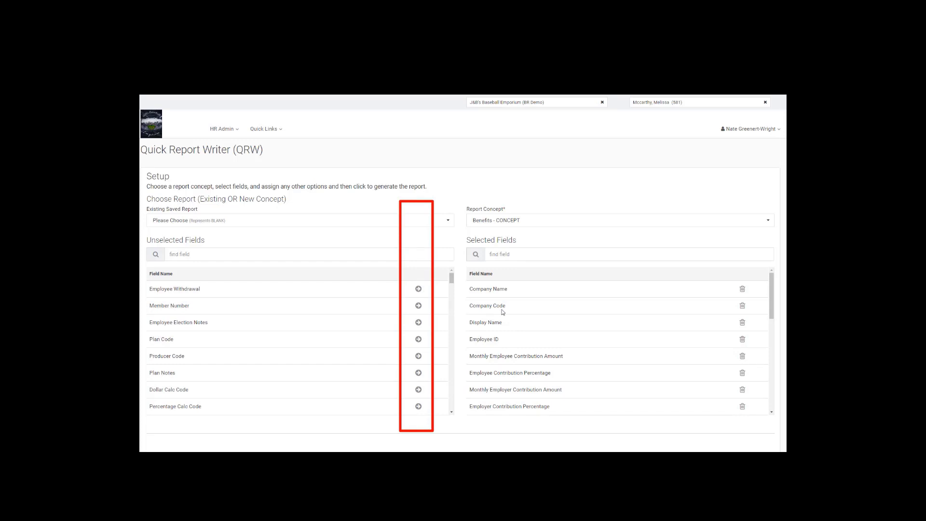
Review the Benefits report's settings and filtering options, output the report to screen and look through the generated records
{"action": "scroll", "coordinate": [471, 433], "scroll_direction": "down", "scroll_amount": 2}
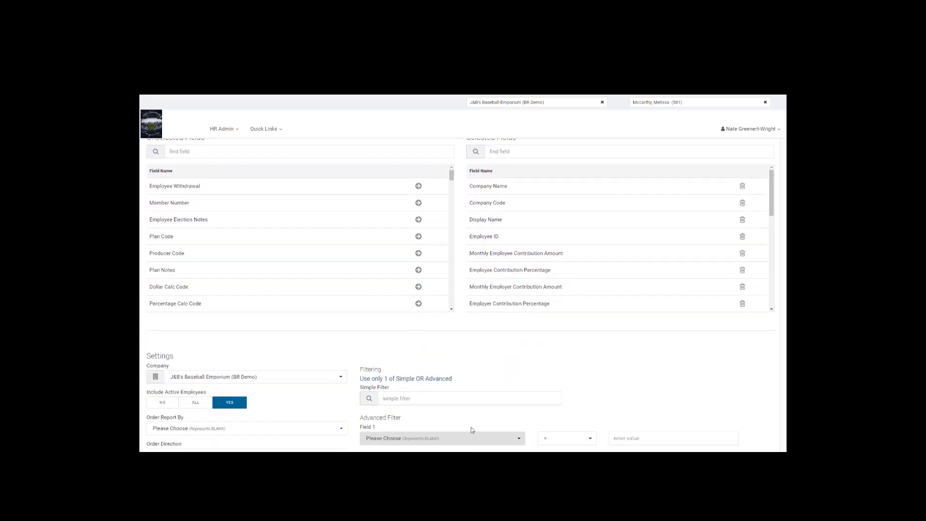
{"action": "scroll", "coordinate": [456, 358], "scroll_direction": "down", "scroll_amount": 1}
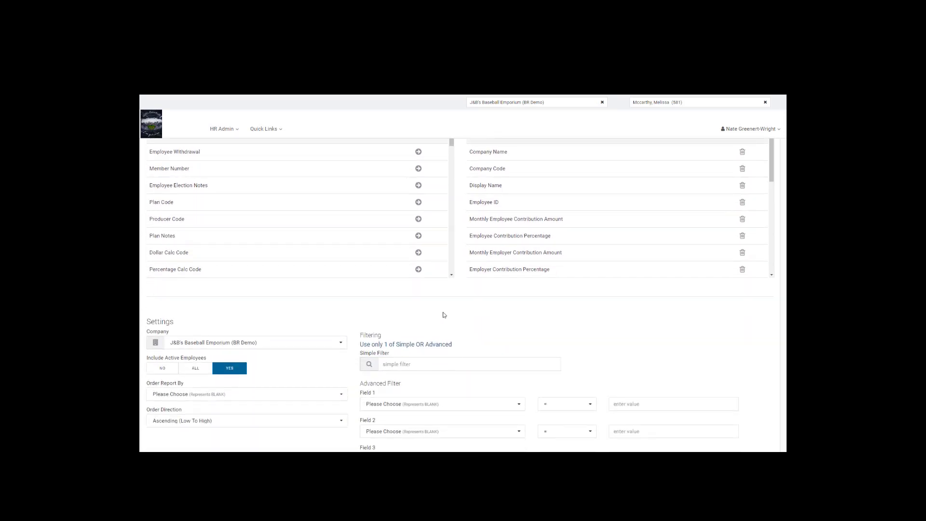
{"action": "scroll", "coordinate": [363, 308], "scroll_direction": "down", "scroll_amount": 1}
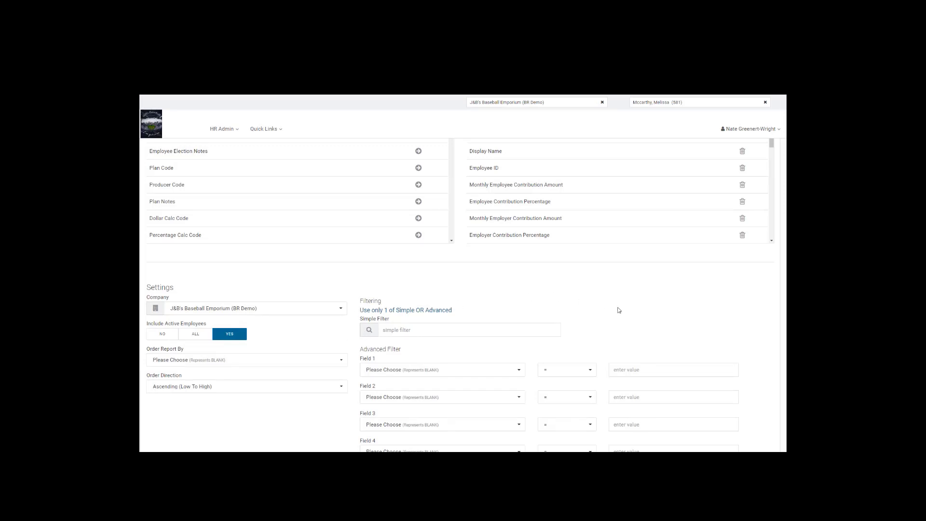
{"action": "scroll", "coordinate": [621, 312], "scroll_direction": "down", "scroll_amount": 2}
{"action": "scroll", "coordinate": [629, 319], "scroll_direction": "down", "scroll_amount": 2}
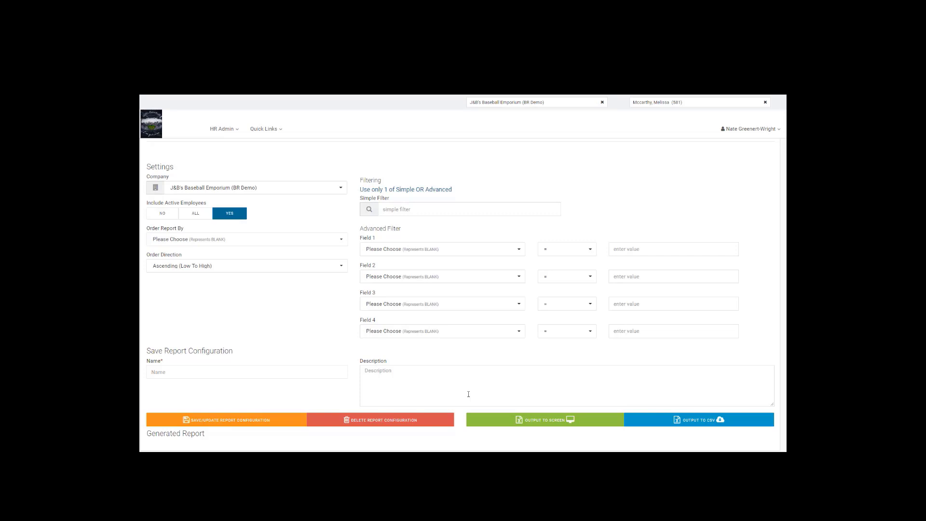
{"action": "left_click", "coordinate": [551, 425]}
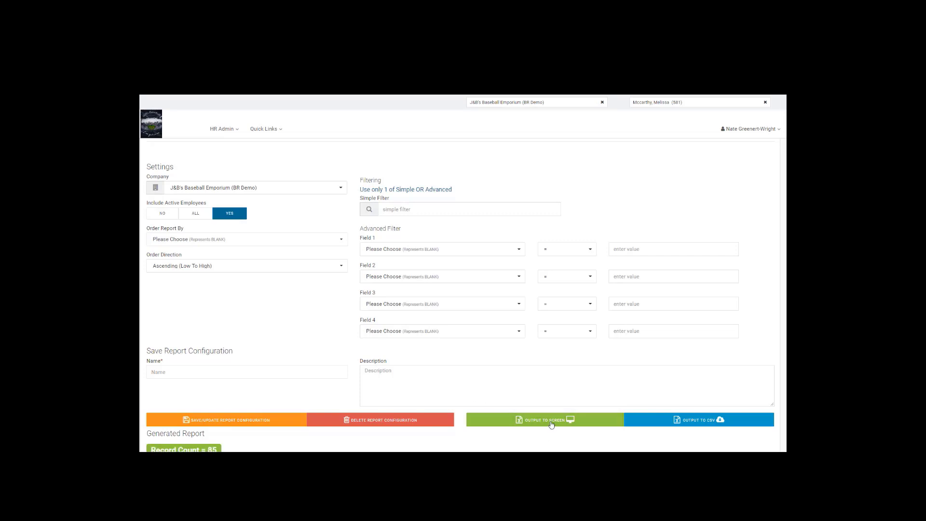
{"action": "scroll", "coordinate": [552, 423], "scroll_direction": "down", "scroll_amount": 2}
{"action": "scroll", "coordinate": [552, 422], "scroll_direction": "down", "scroll_amount": 1}
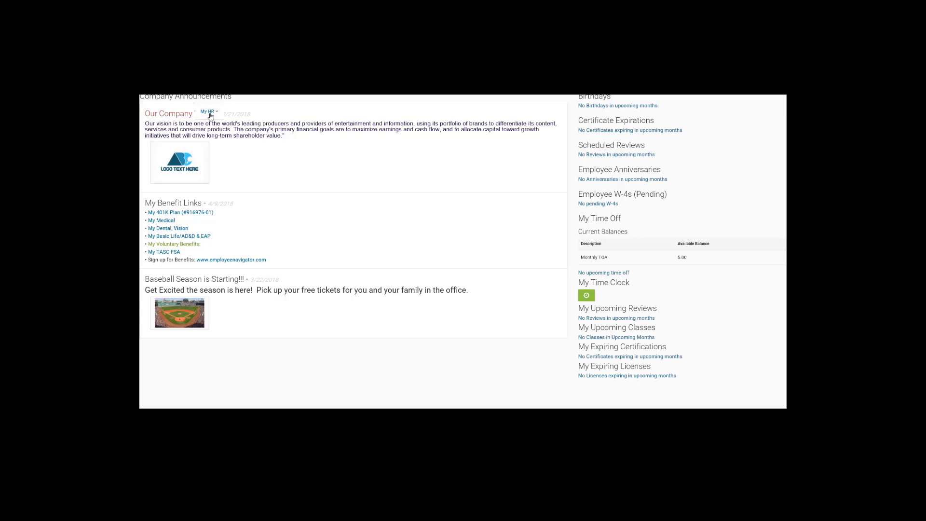
Go to the employee's Open Enrollment page under My Benefits and begin the Open Enrollment 2019 enrollment
{"action": "left_click", "coordinate": [210, 113]}
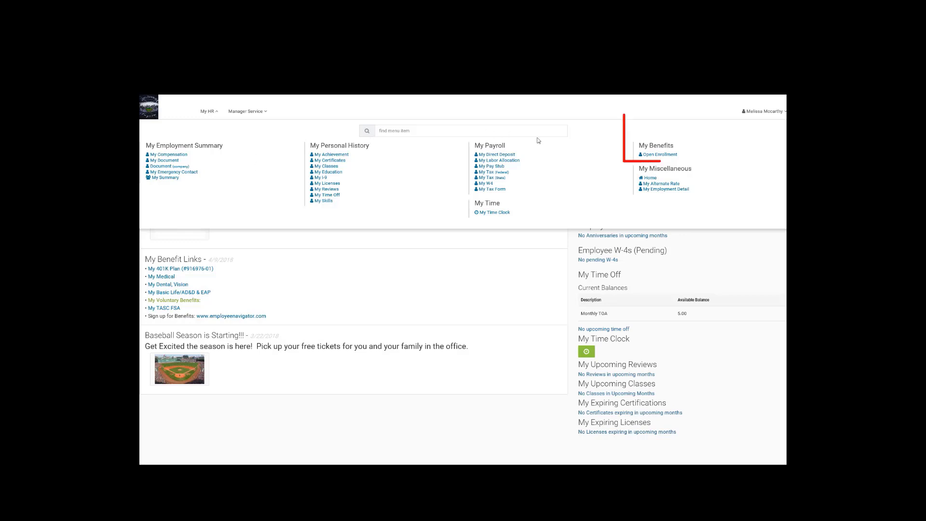
{"action": "left_click", "coordinate": [650, 156]}
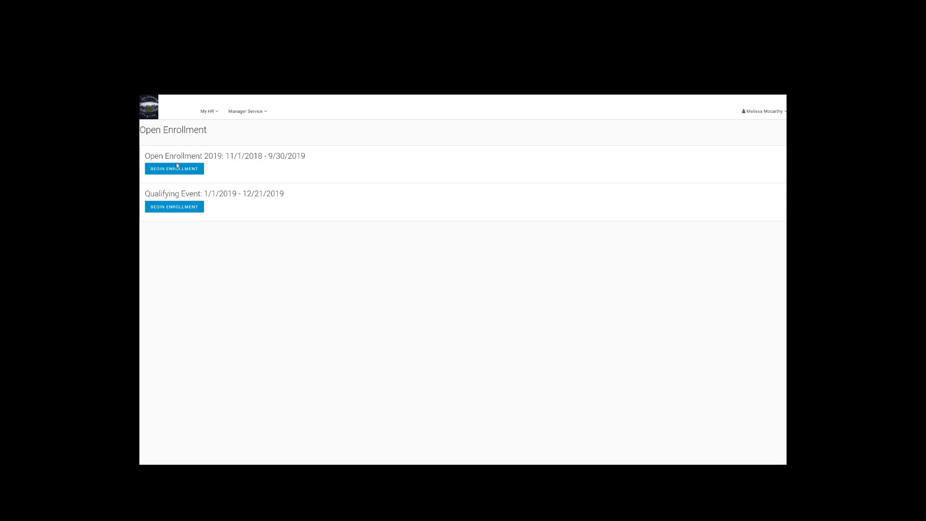
{"action": "left_click", "coordinate": [177, 167]}
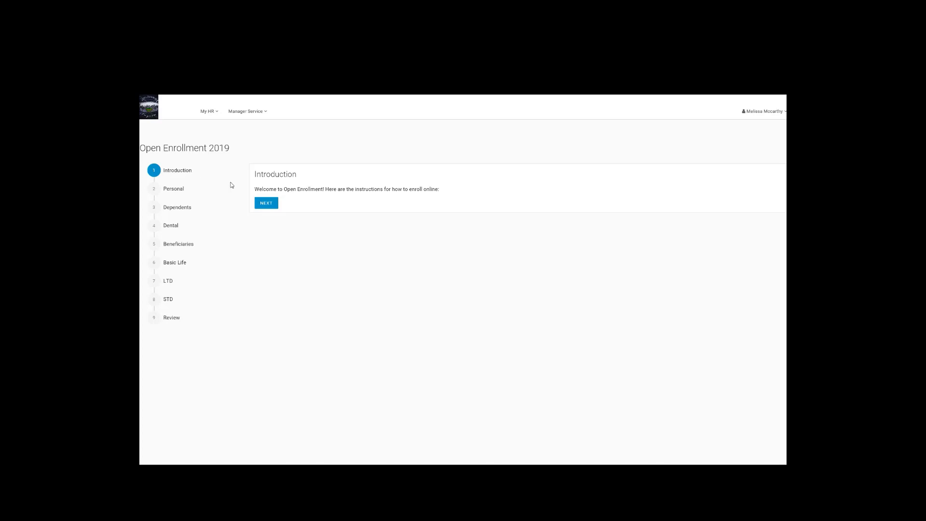
Proceed through the Introduction, Personal Information and Dependents stages of the enrollment to the dental plan choice
{"action": "left_click", "coordinate": [266, 204]}
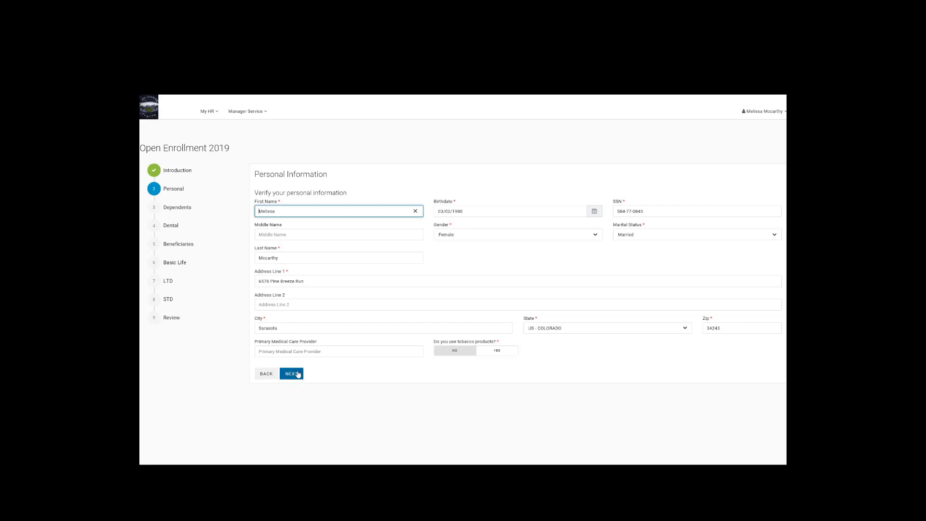
{"action": "left_click", "coordinate": [297, 373]}
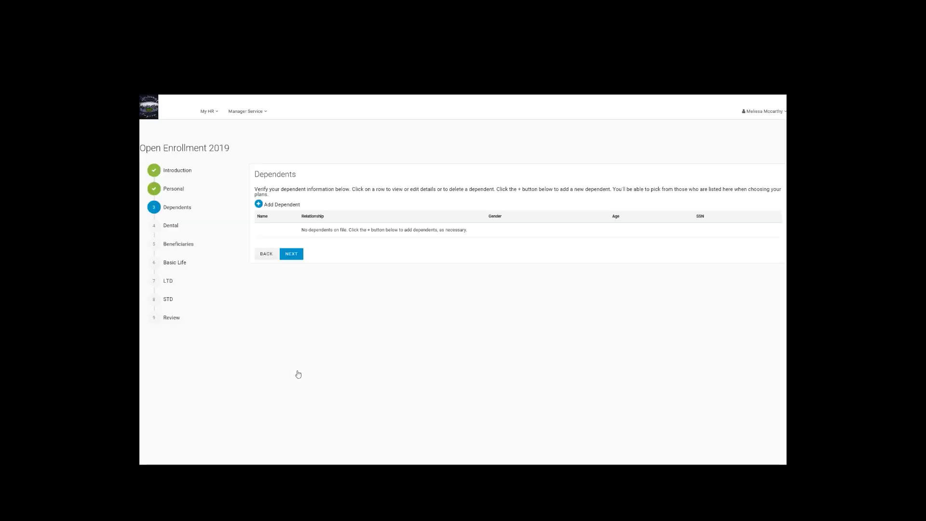
{"action": "left_click", "coordinate": [293, 255]}
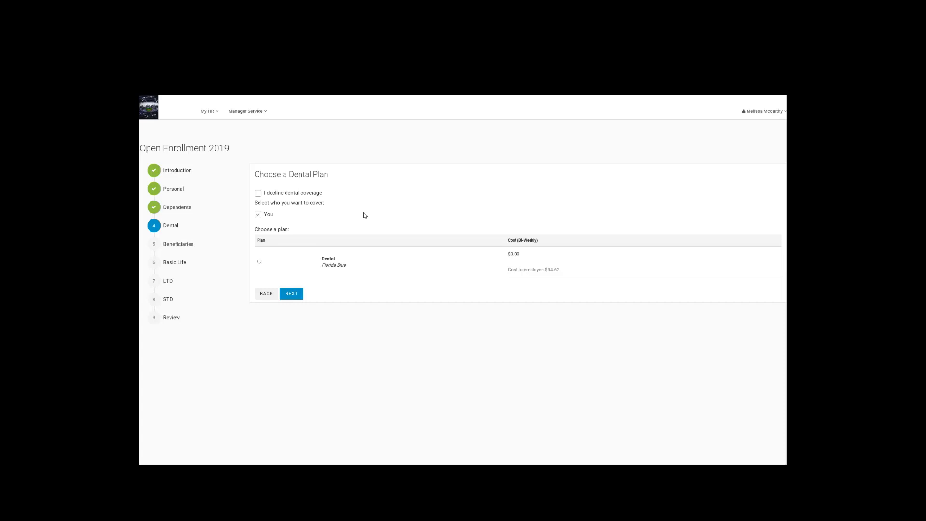
Select the Florida Blue dental plan, switch to declining dental coverage, and show the available reasons for waiving coverage
{"action": "left_click", "coordinate": [260, 264]}
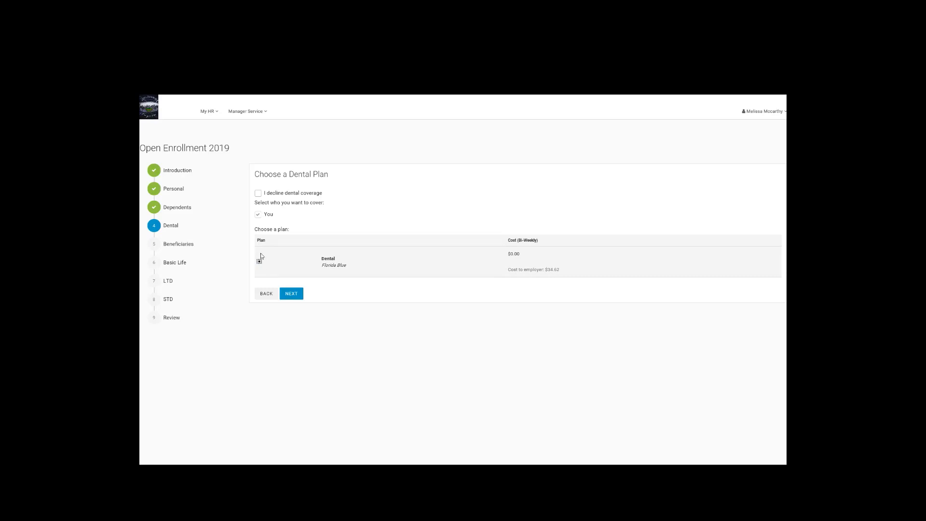
{"action": "left_click", "coordinate": [258, 193]}
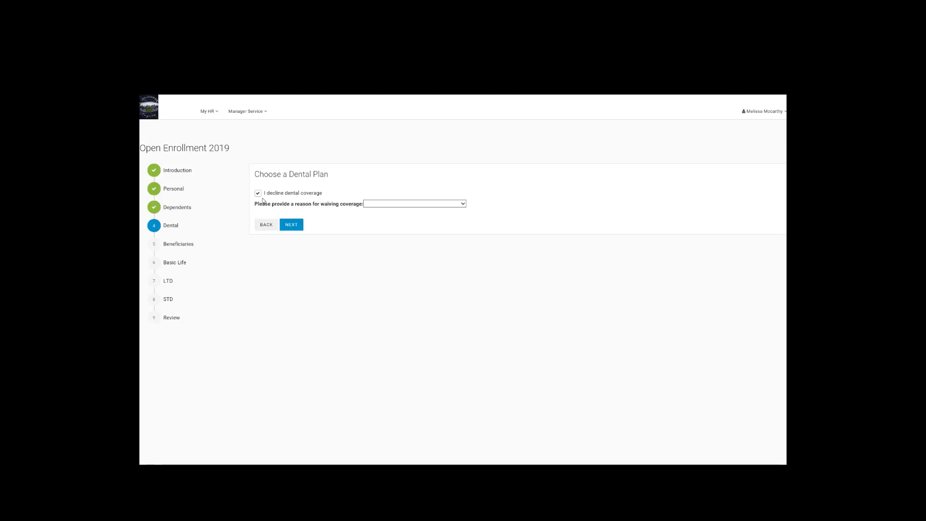
{"action": "left_click", "coordinate": [412, 203]}
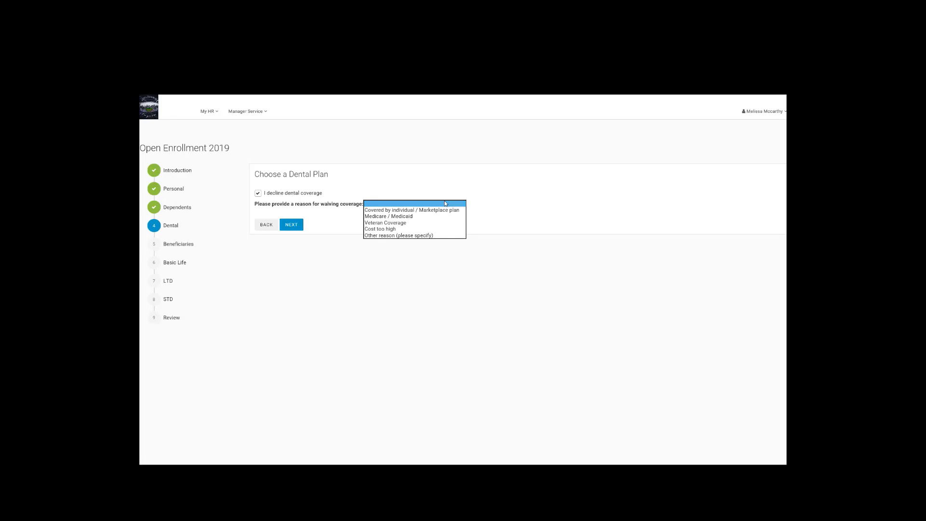